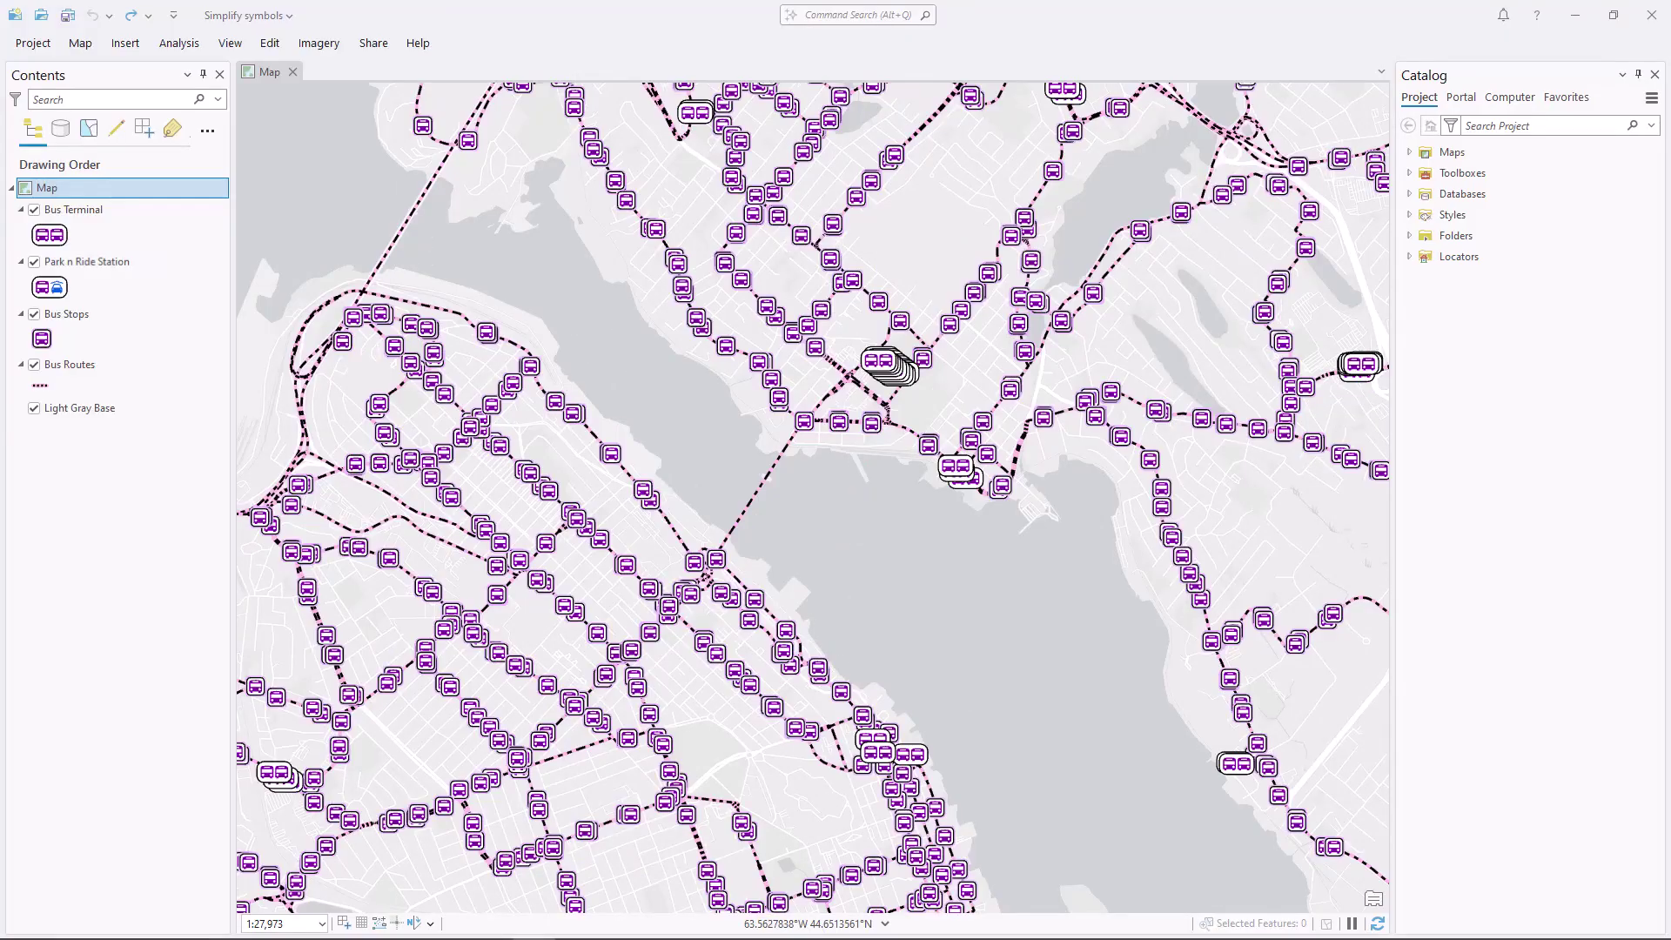
# Open the Bus Terminal point symbol's properties to list its three 11 pt shape marker layers.
pyautogui.scroll(-5, 812, 496)
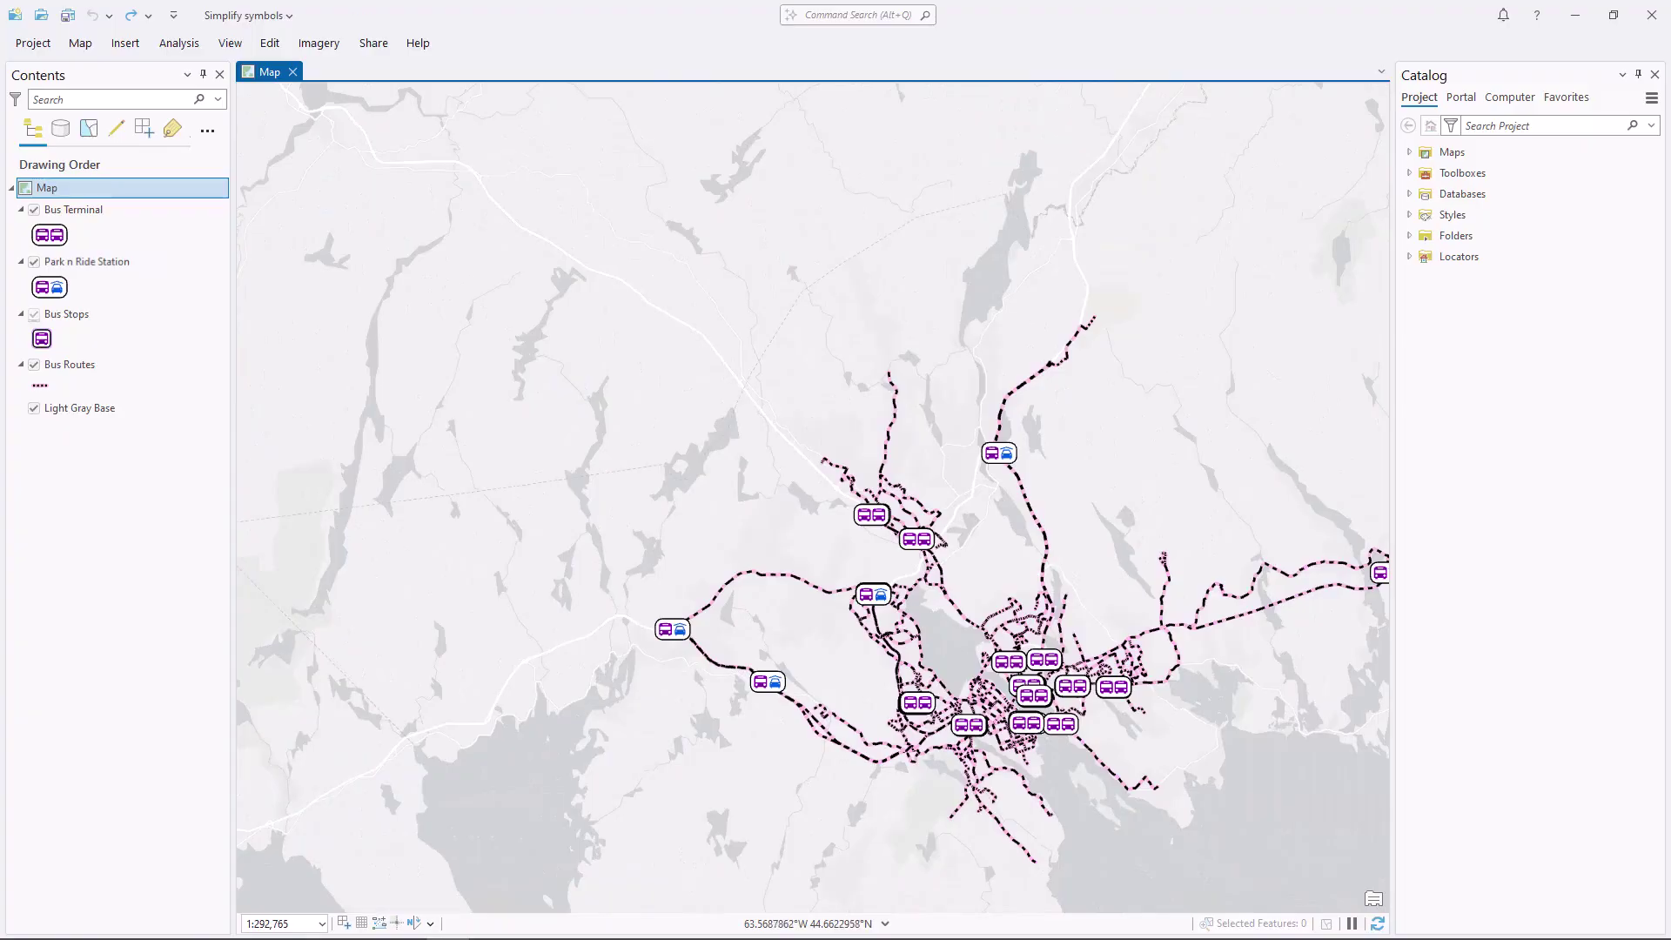
pyautogui.scroll(5, 1016, 702)
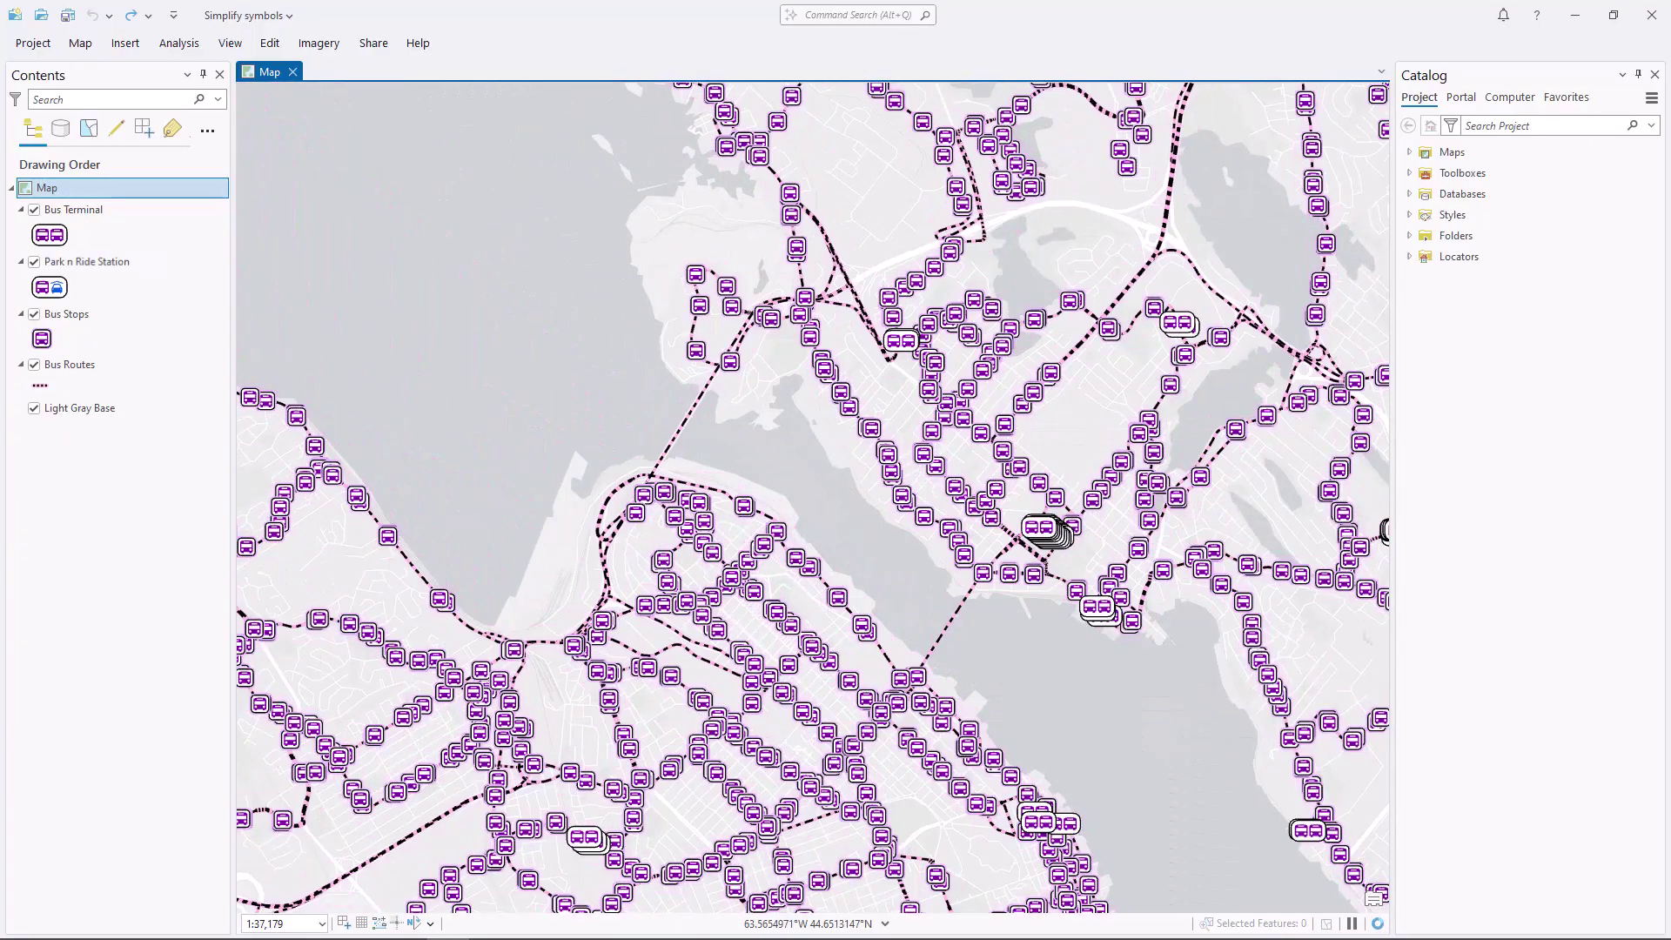
pyautogui.moveTo(813, 496); pyautogui.dragTo(690, 324)
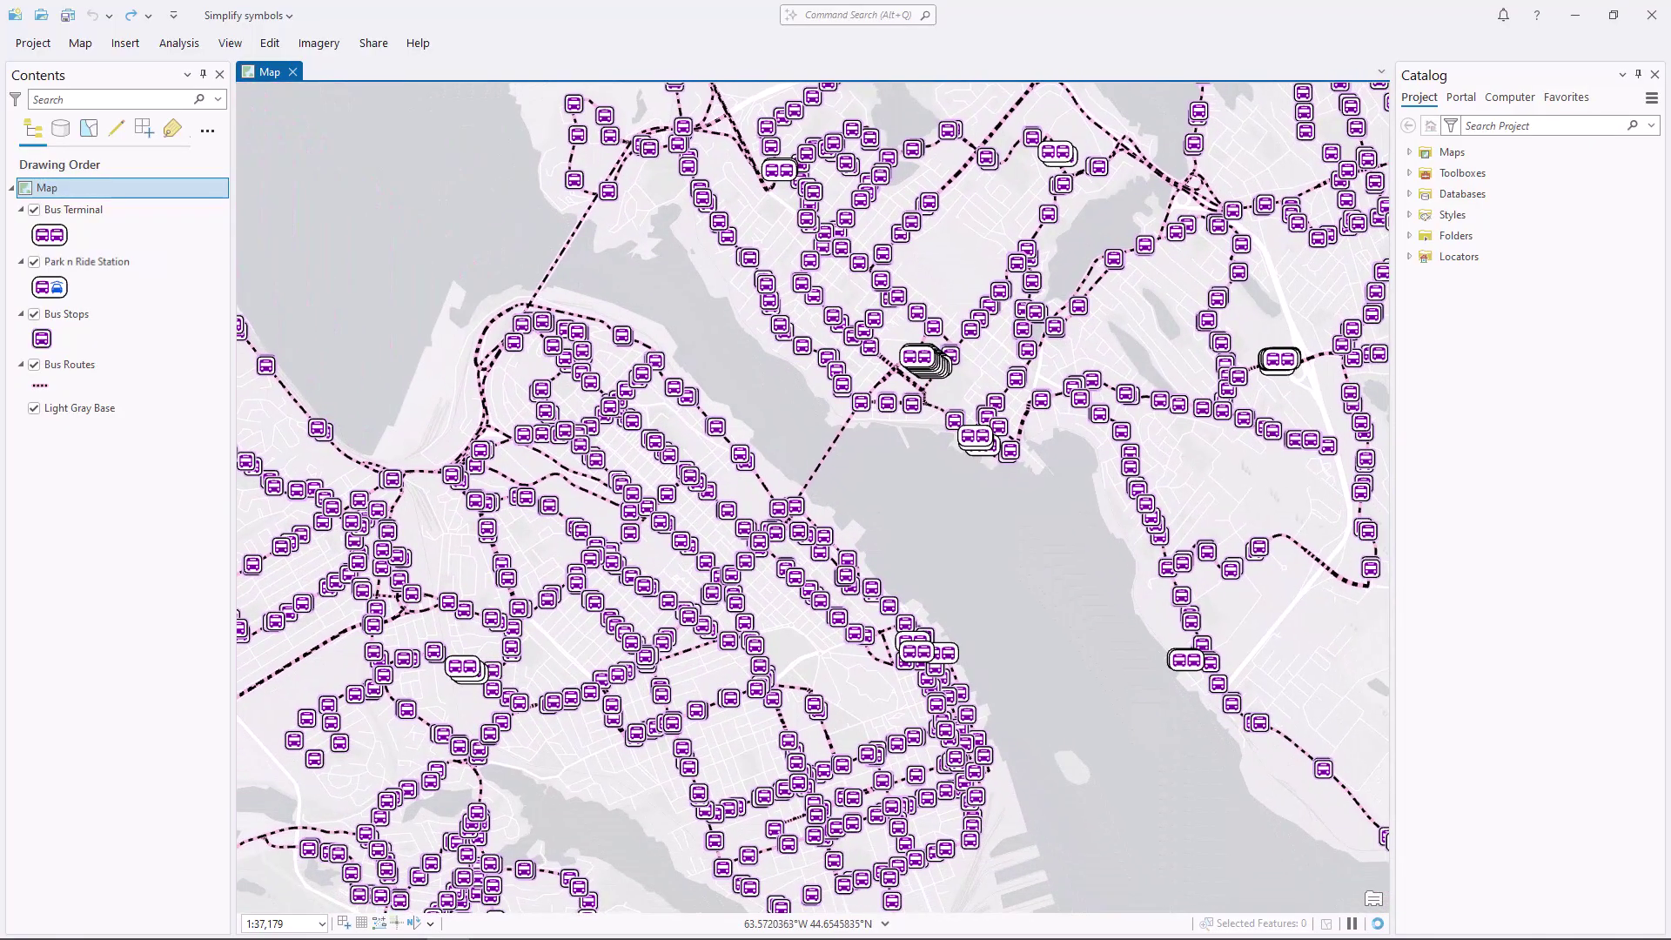
pyautogui.scroll(2, 940, 571)
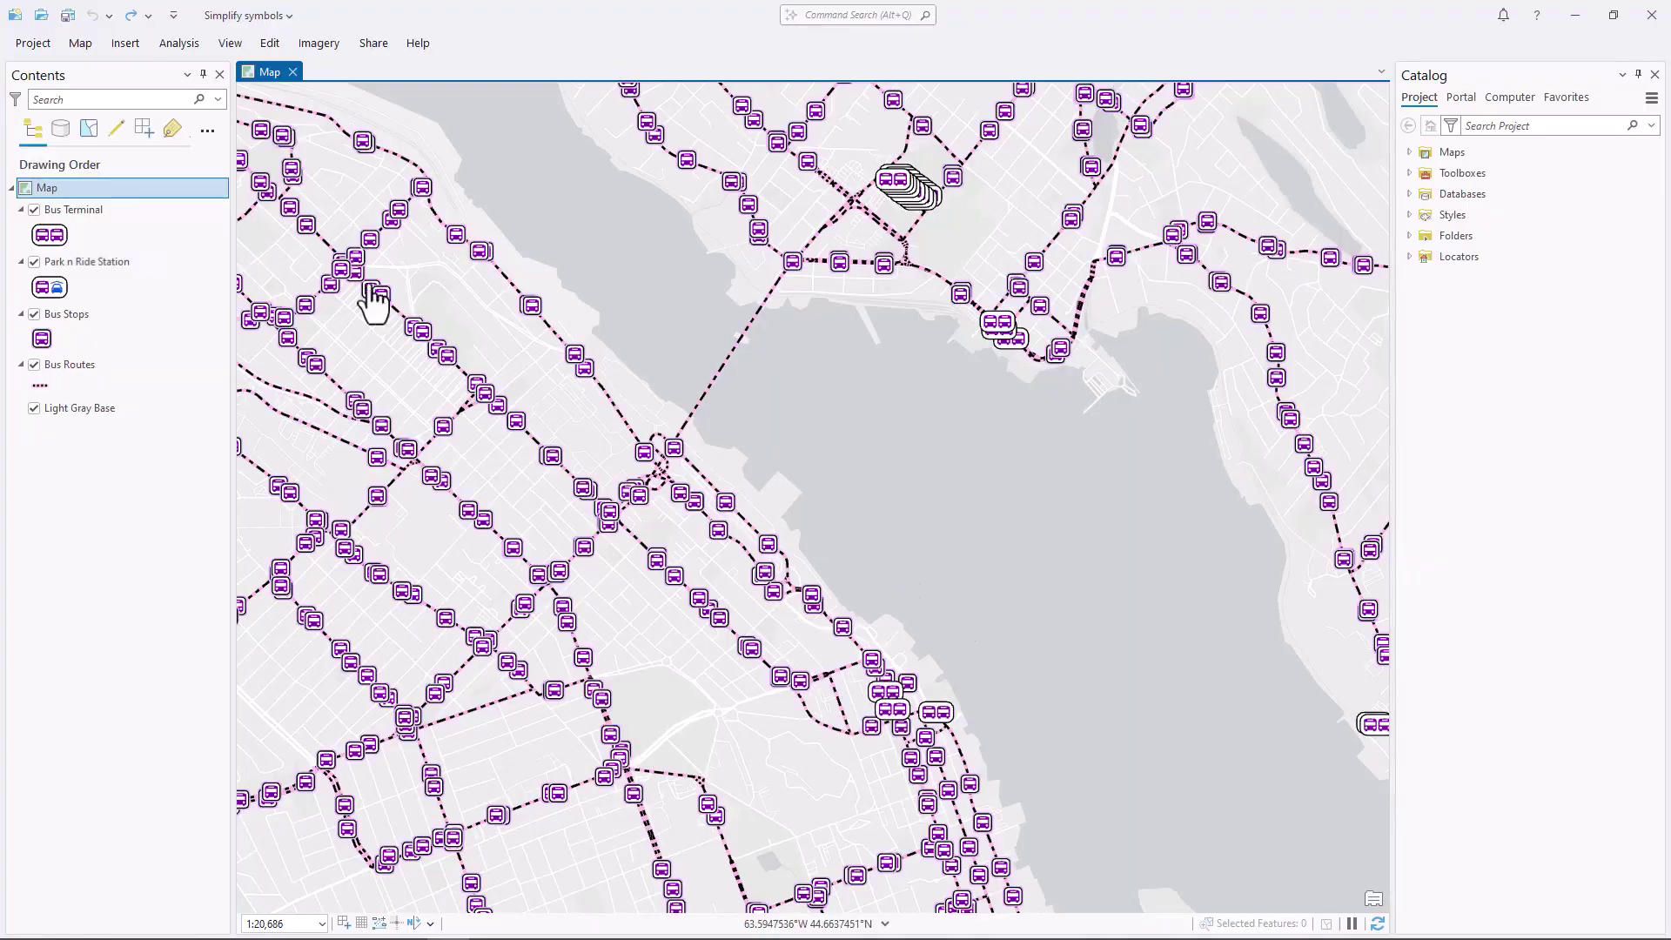
pyautogui.click(155, 214)
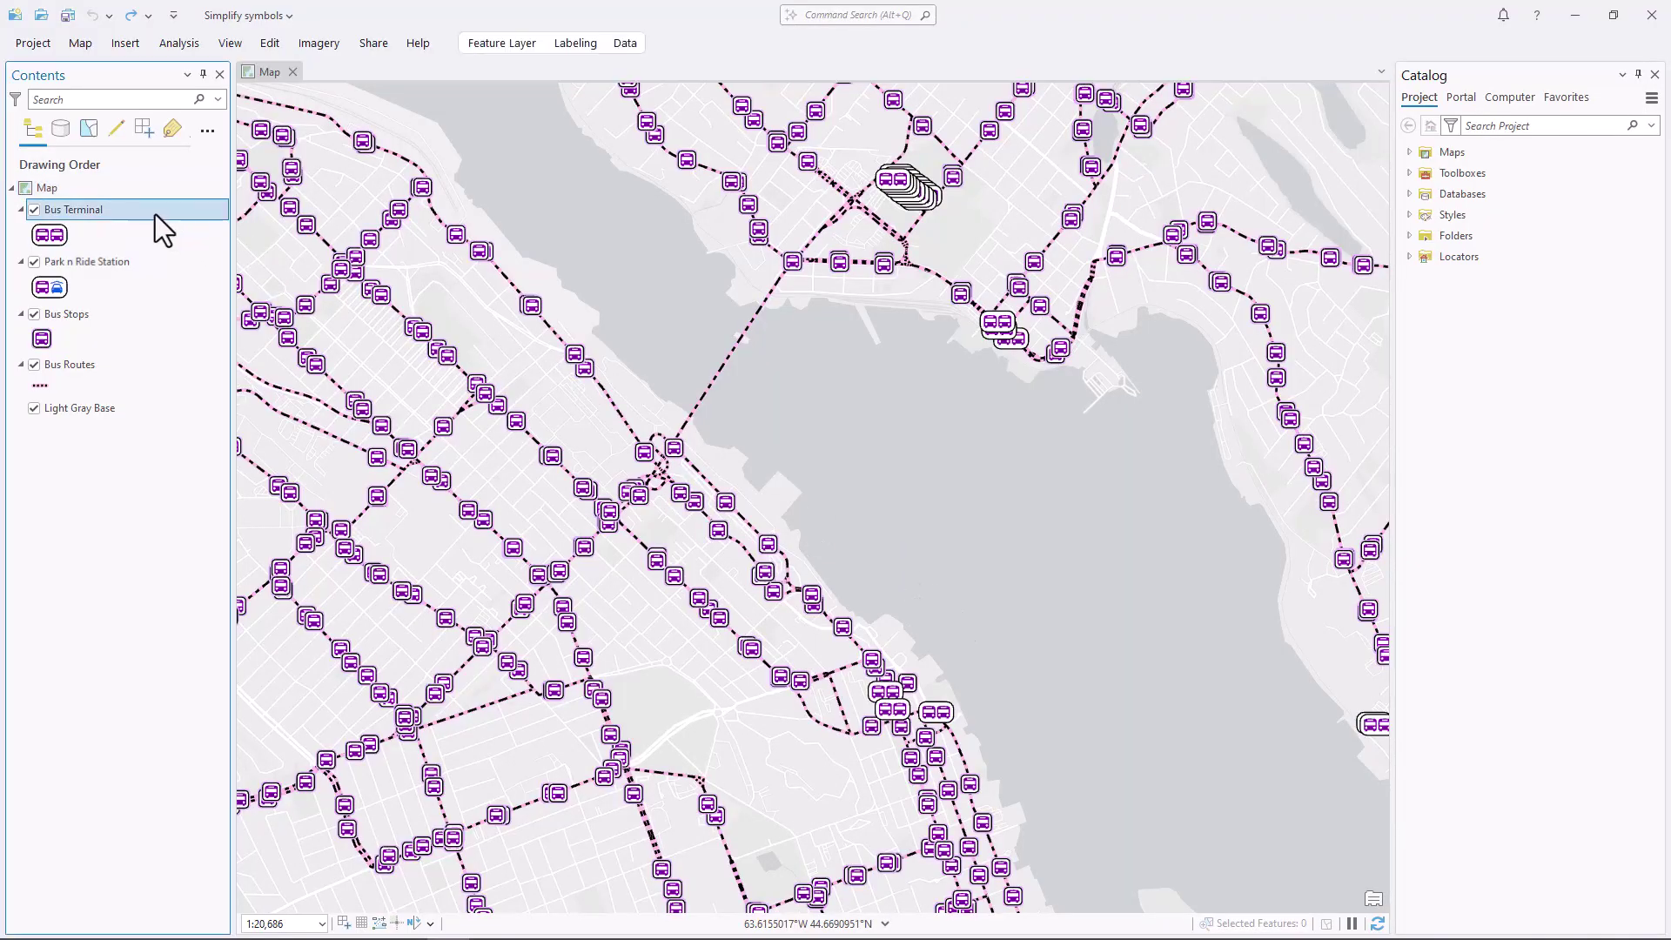
pyautogui.rightClick(155, 214)
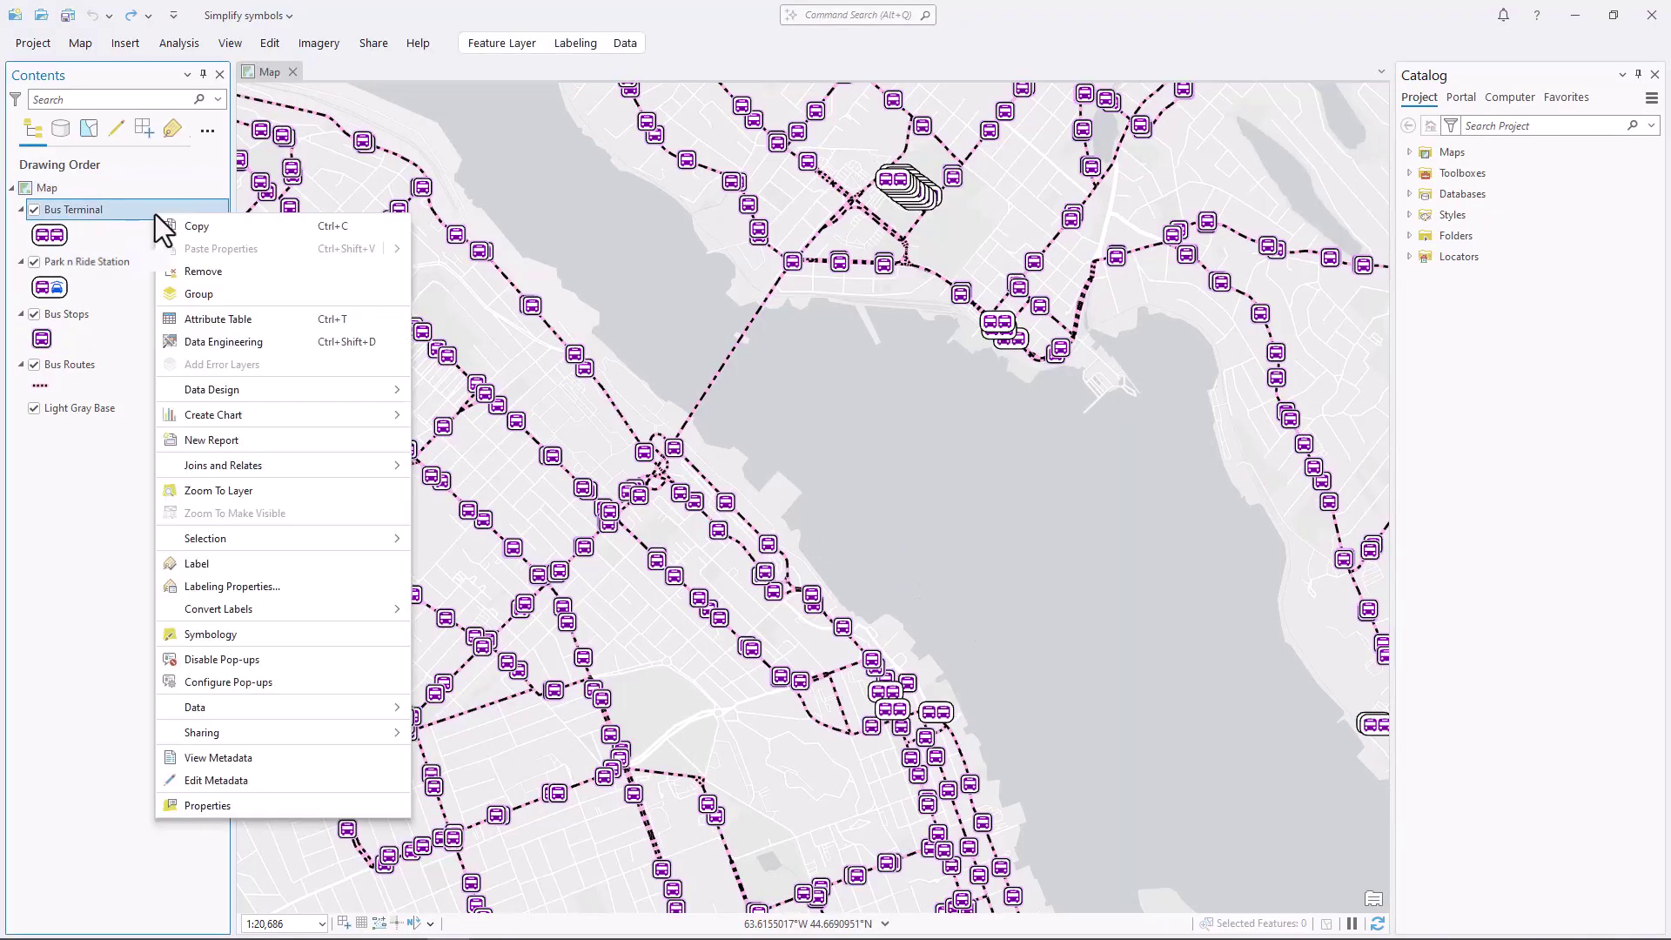
pyautogui.click(282, 632)
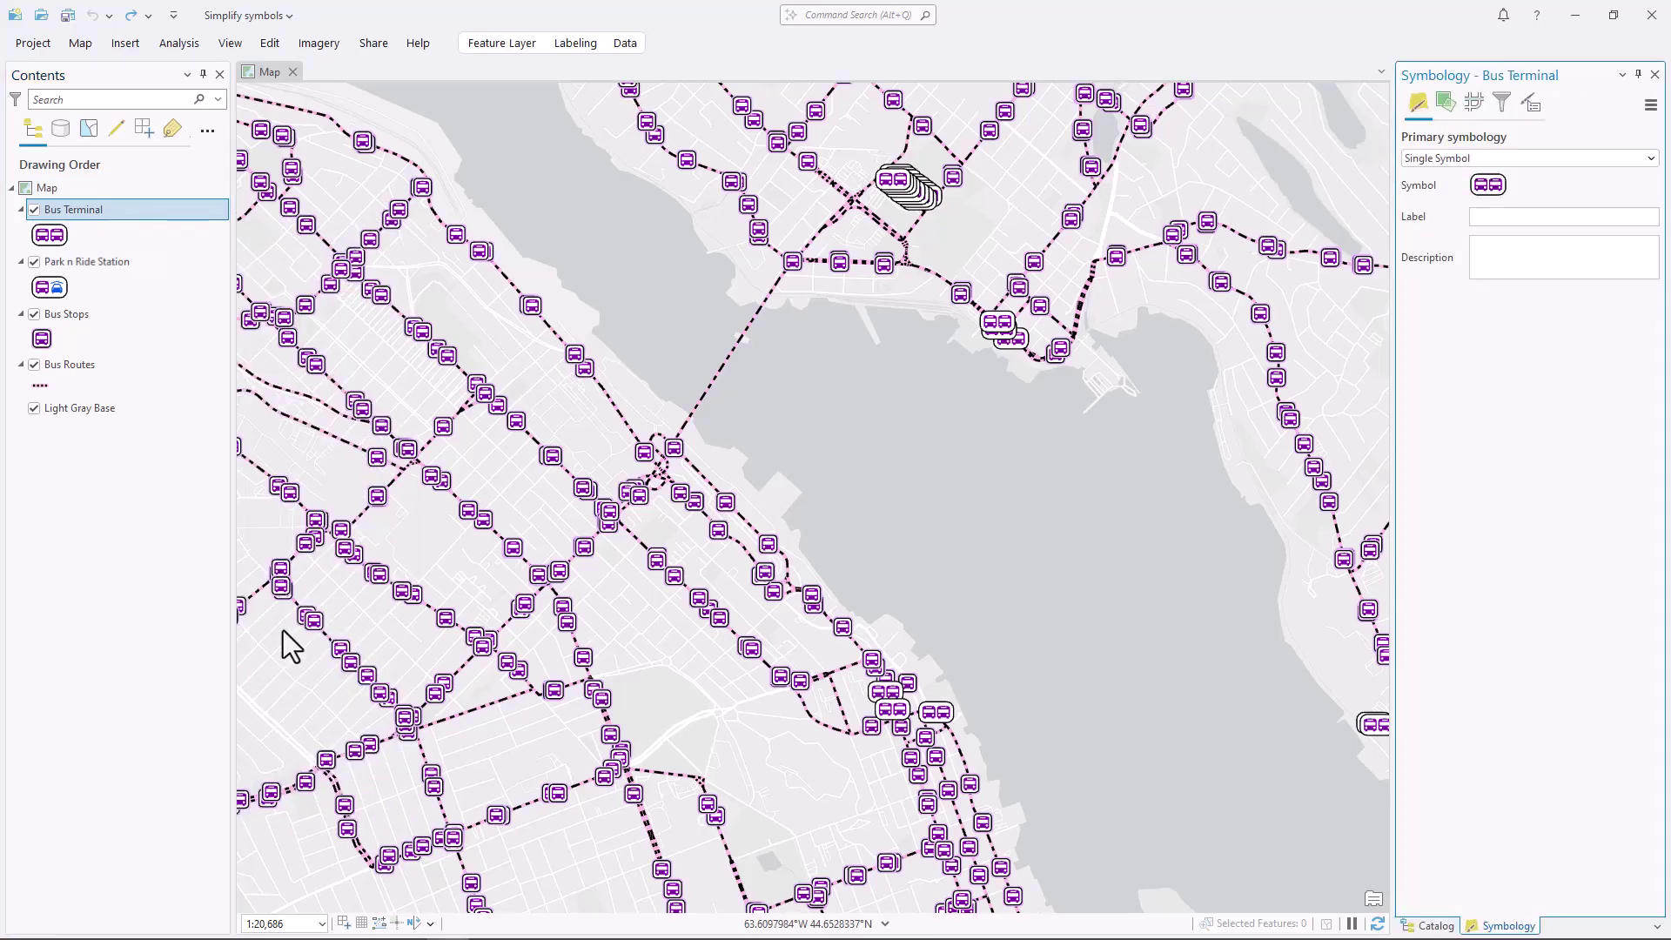
pyautogui.click(1488, 185)
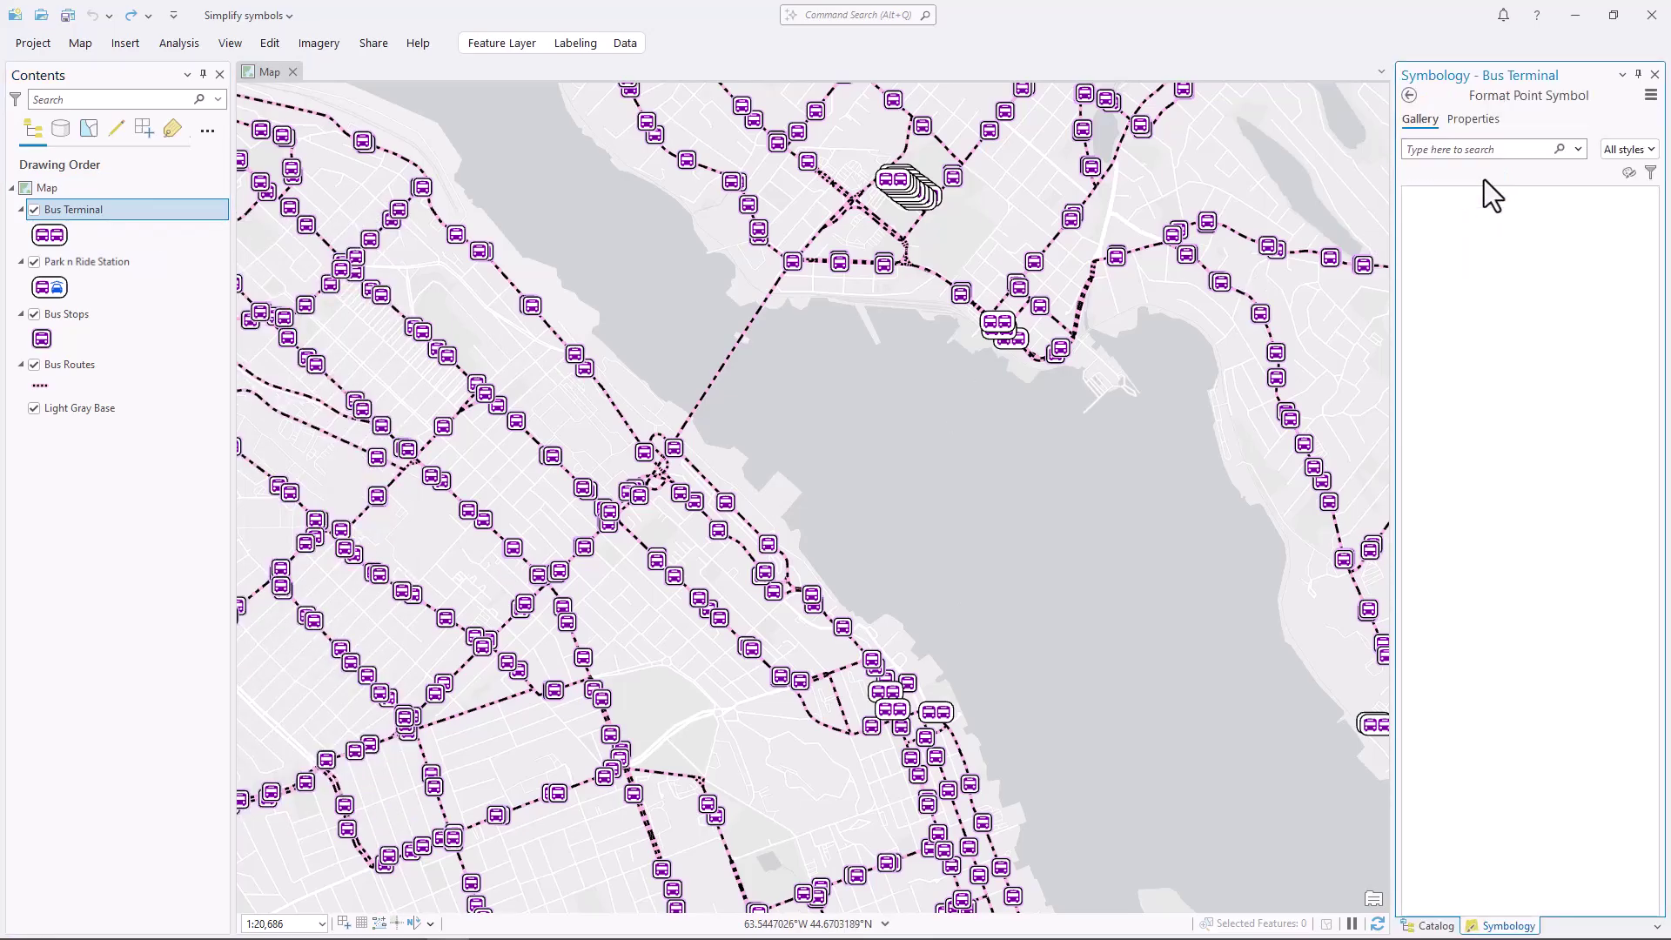
pyautogui.click(1483, 120)
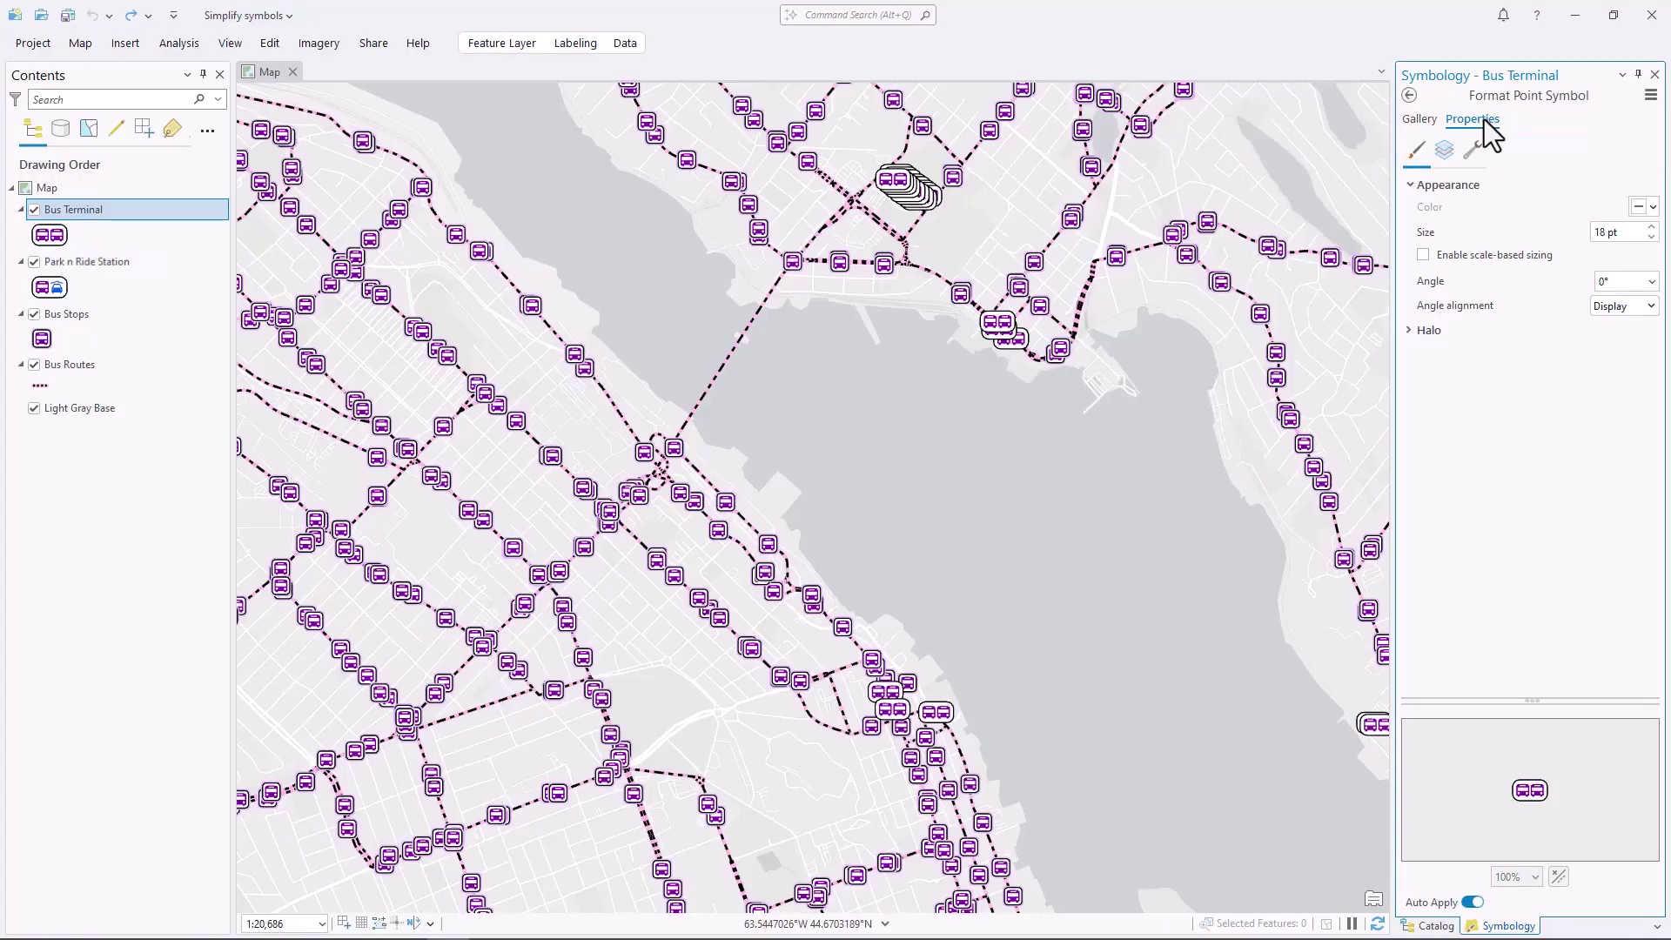
pyautogui.click(1445, 156)
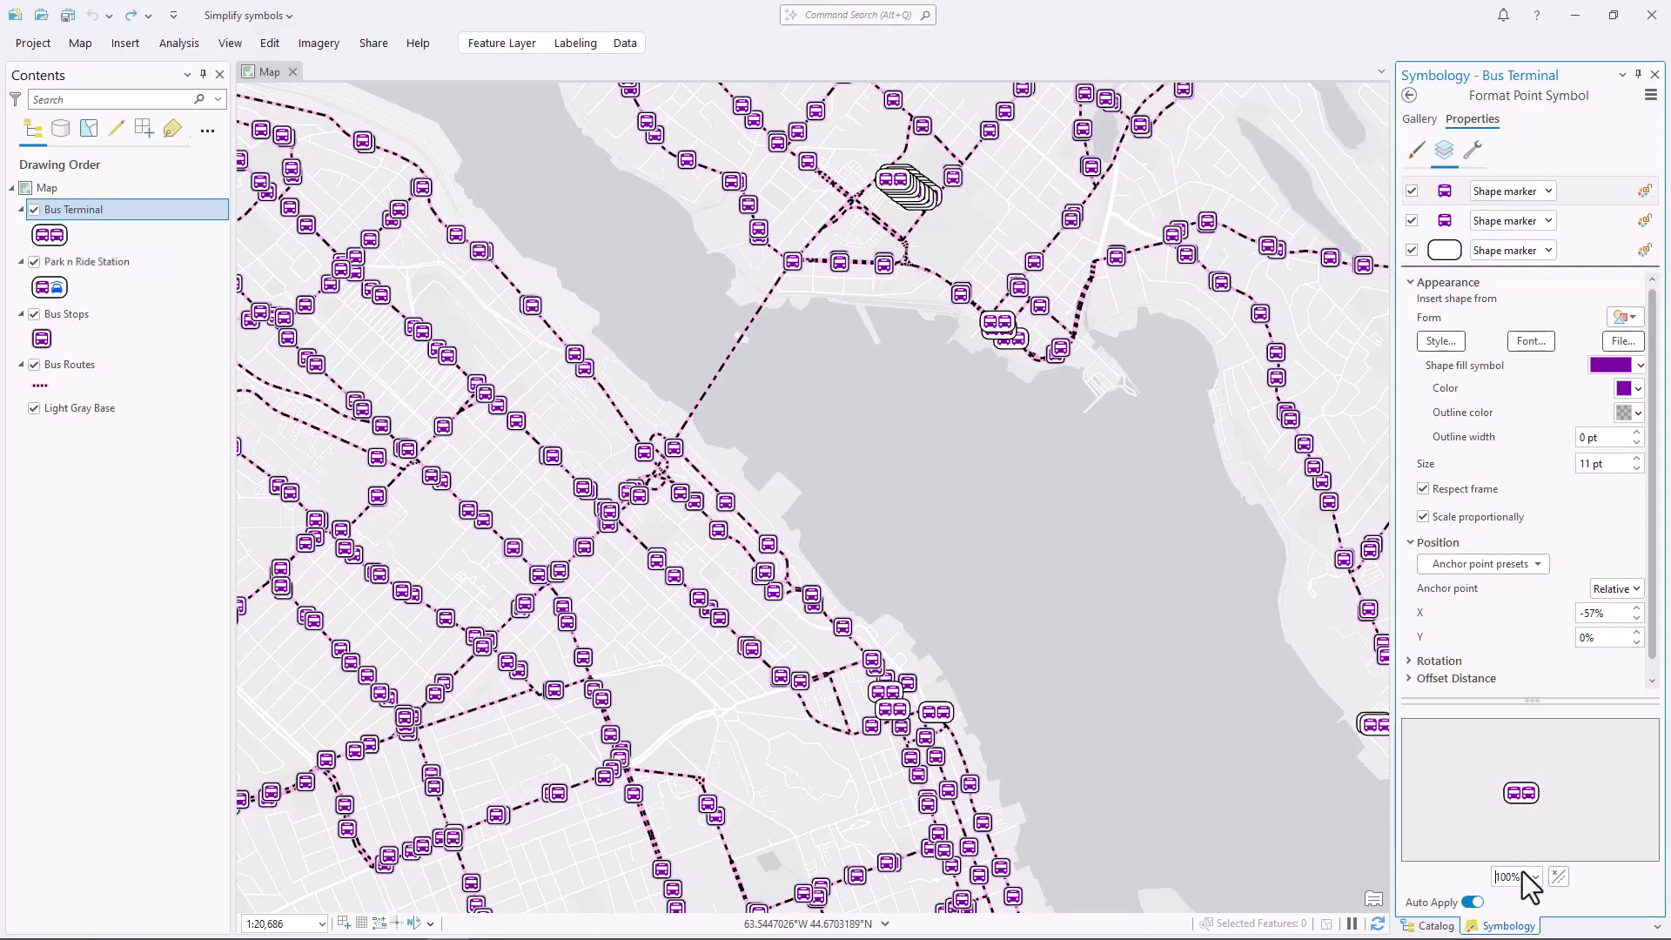
# Set the Bus Terminal rounded frame layer's outline colour to purple.
pyautogui.scroll(1, 1522, 871)
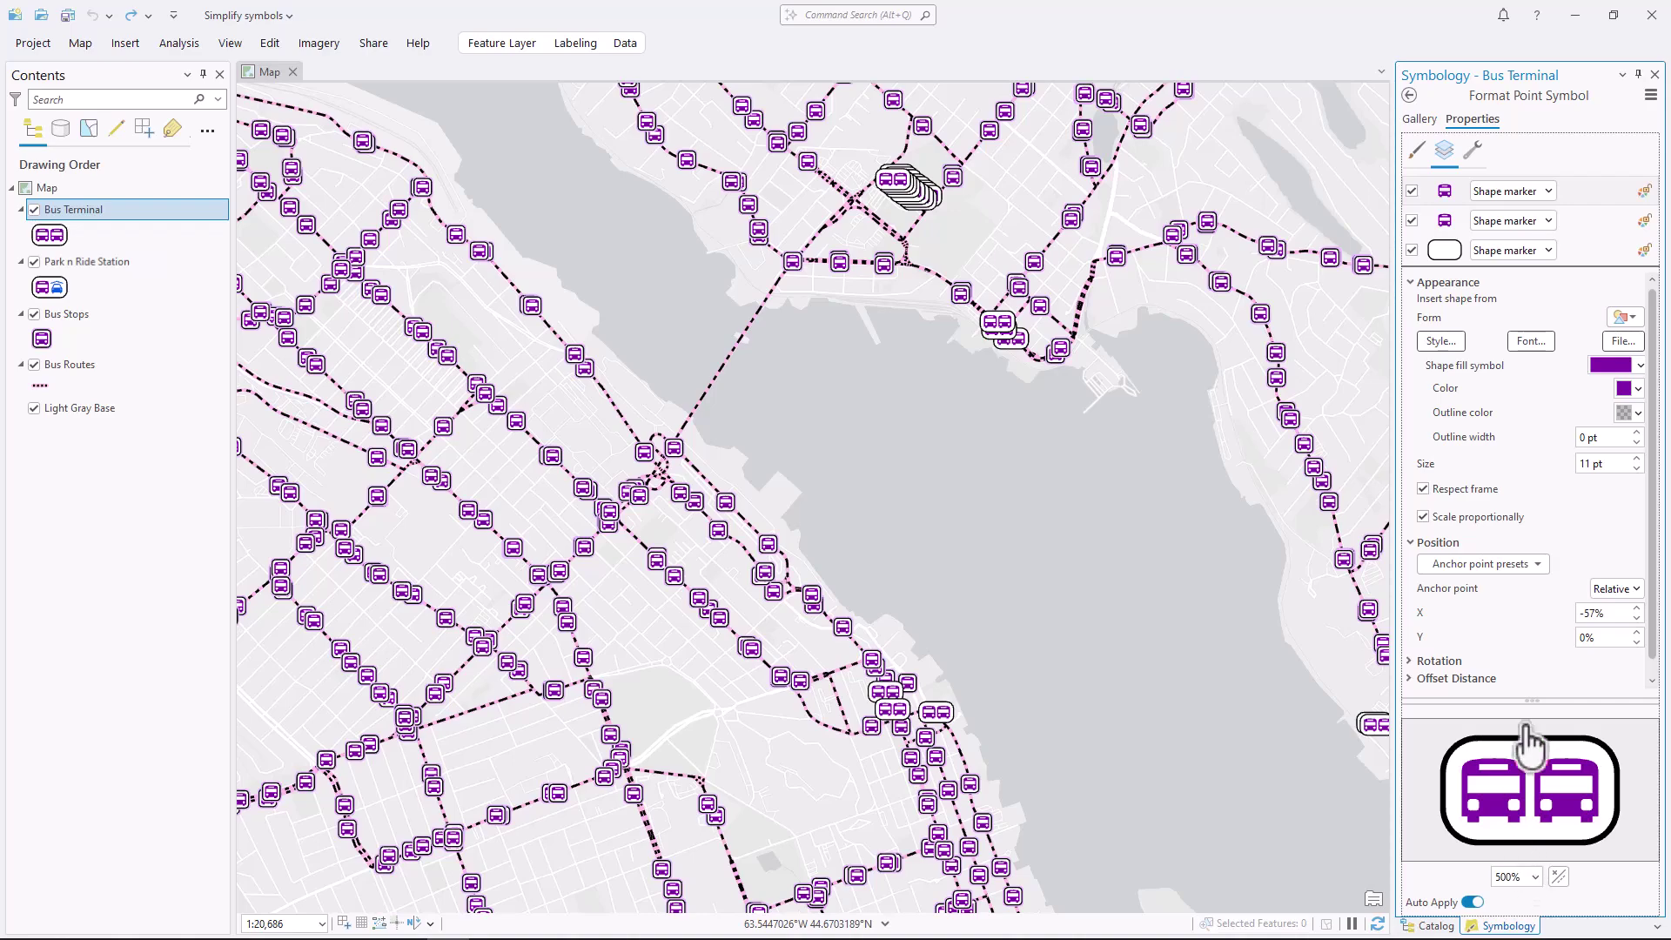
pyautogui.click(1595, 256)
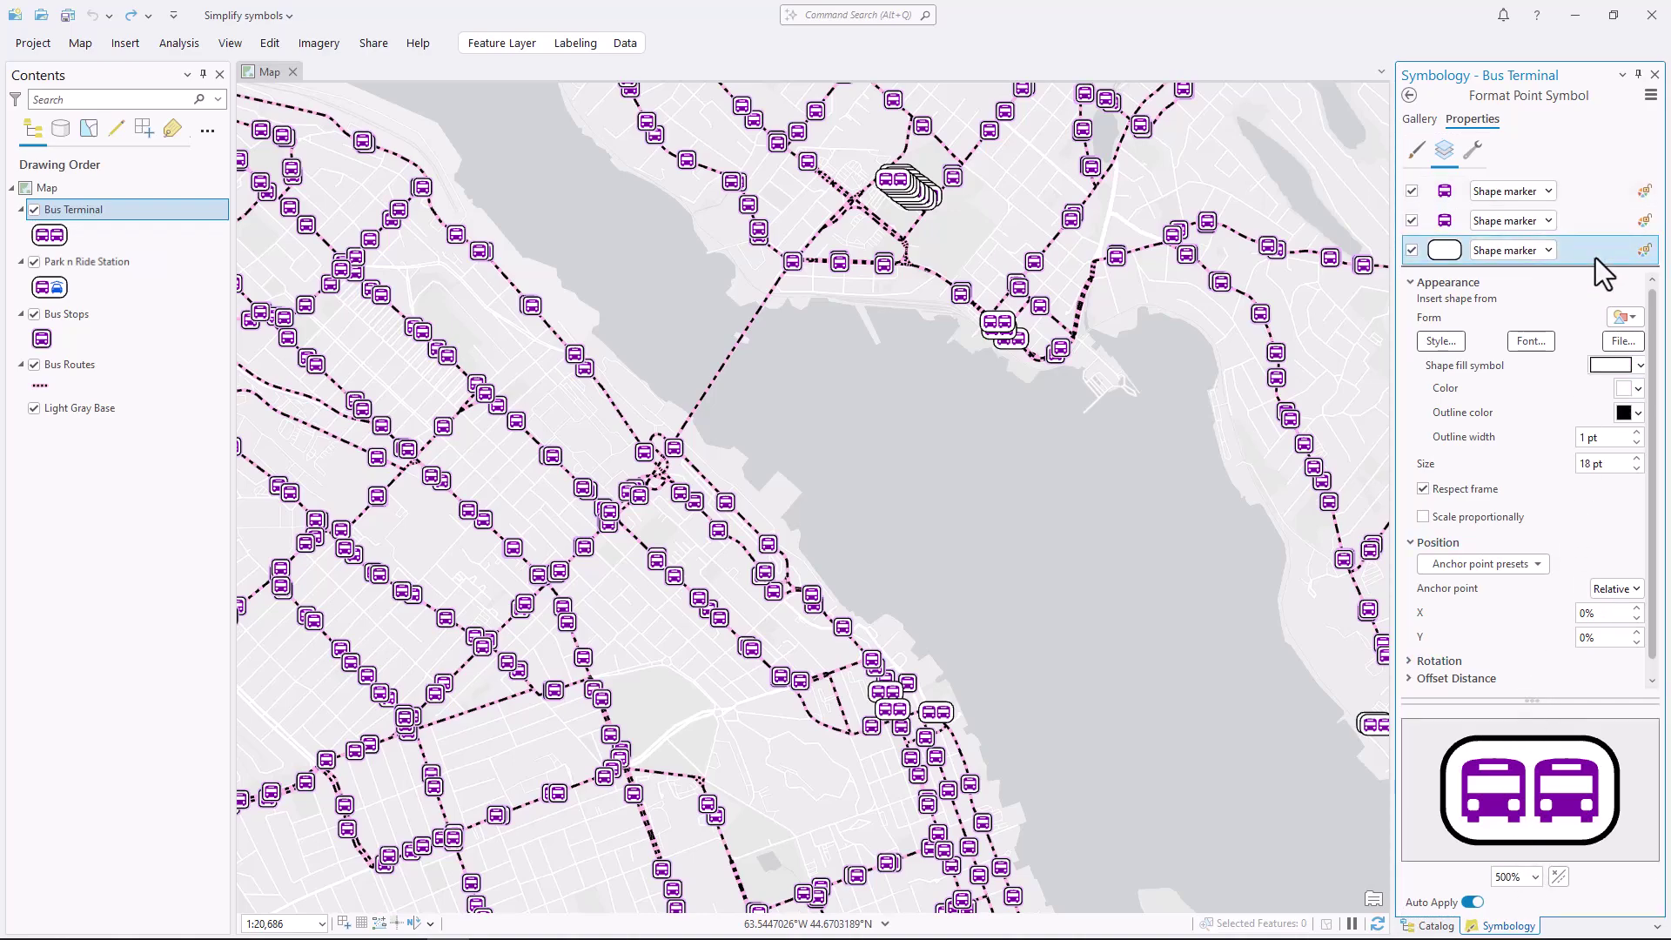
pyautogui.click(1633, 416)
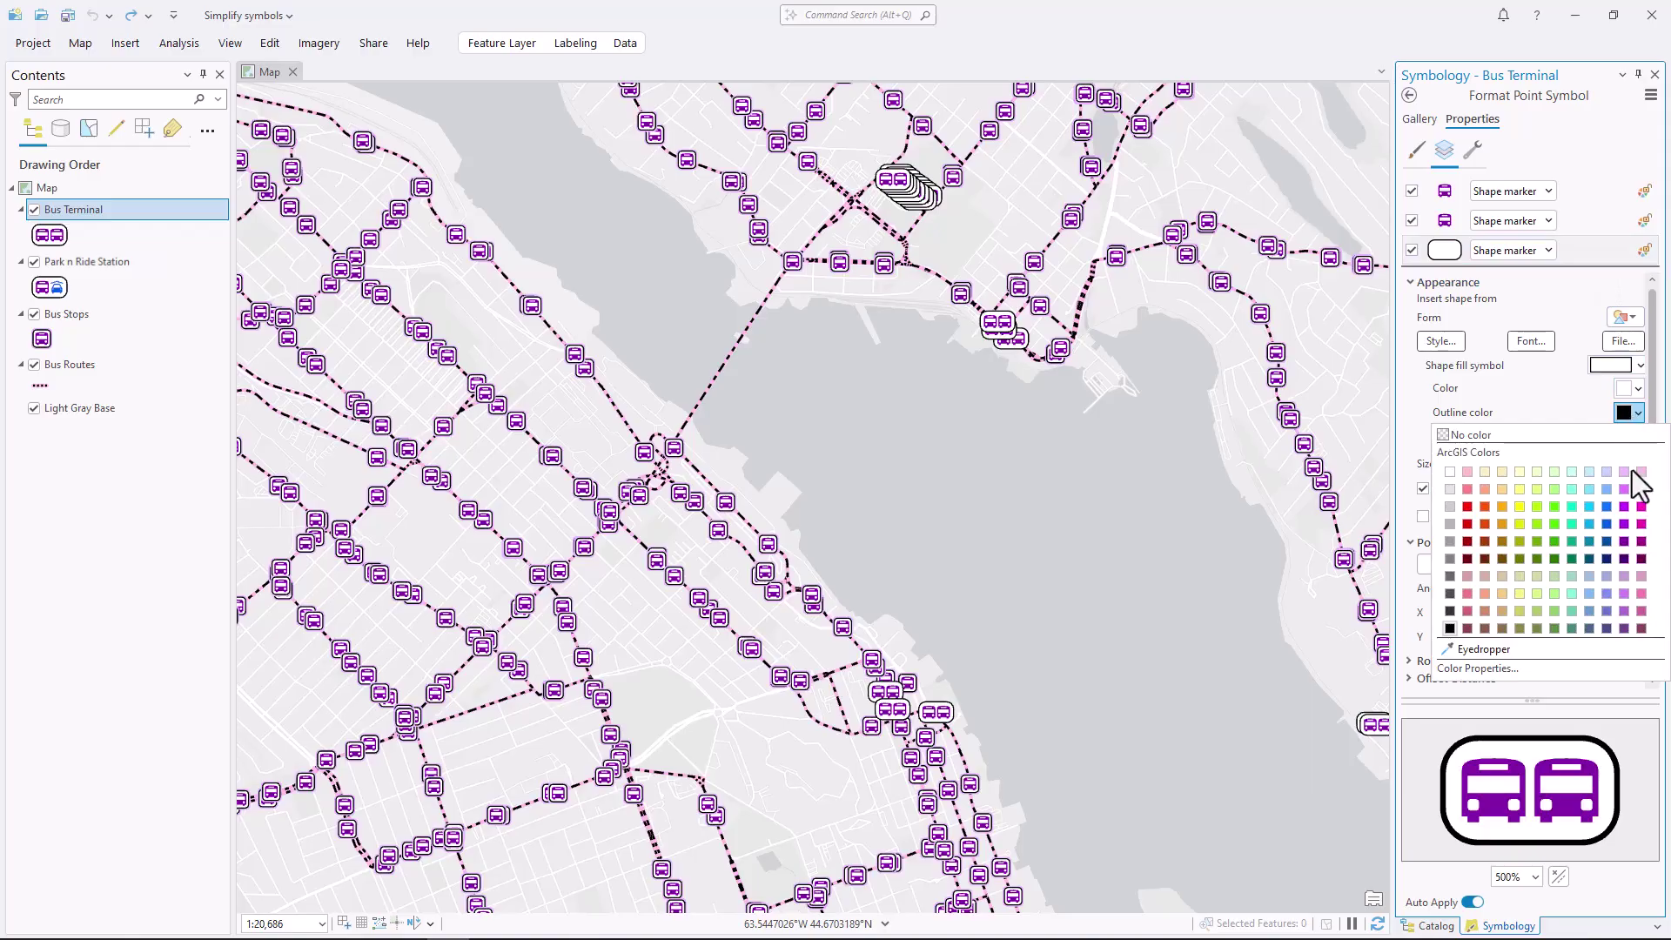
pyautogui.click(1624, 542)
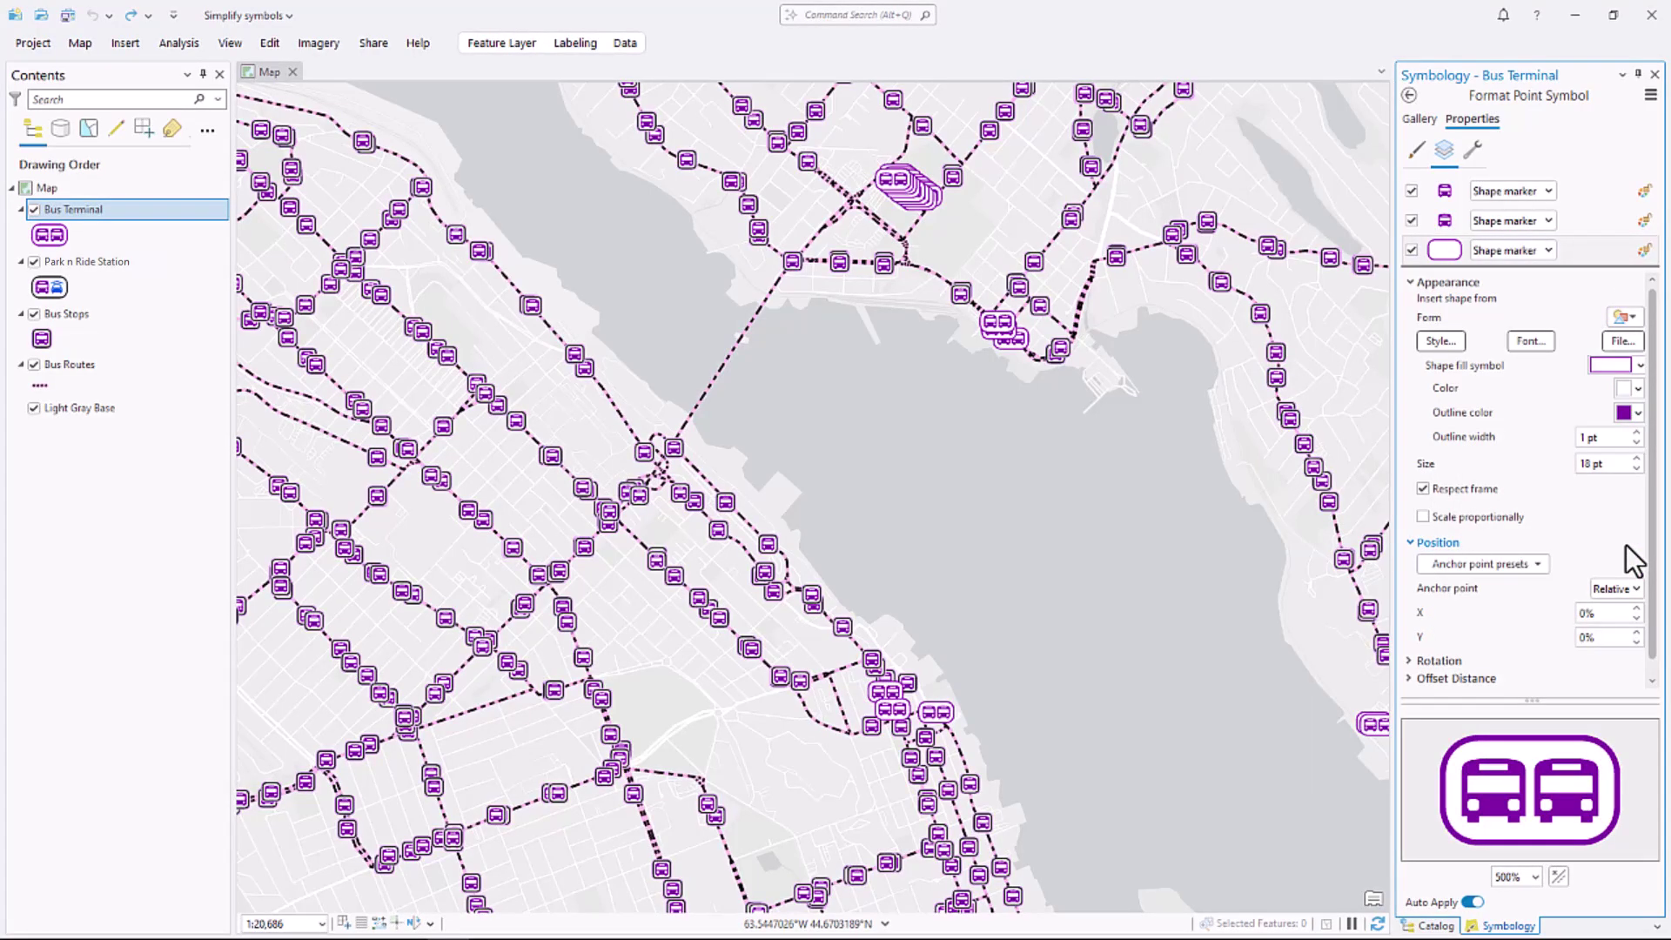
# Make both bus marker layers of the terminal badge white.
pyautogui.click(1591, 195)
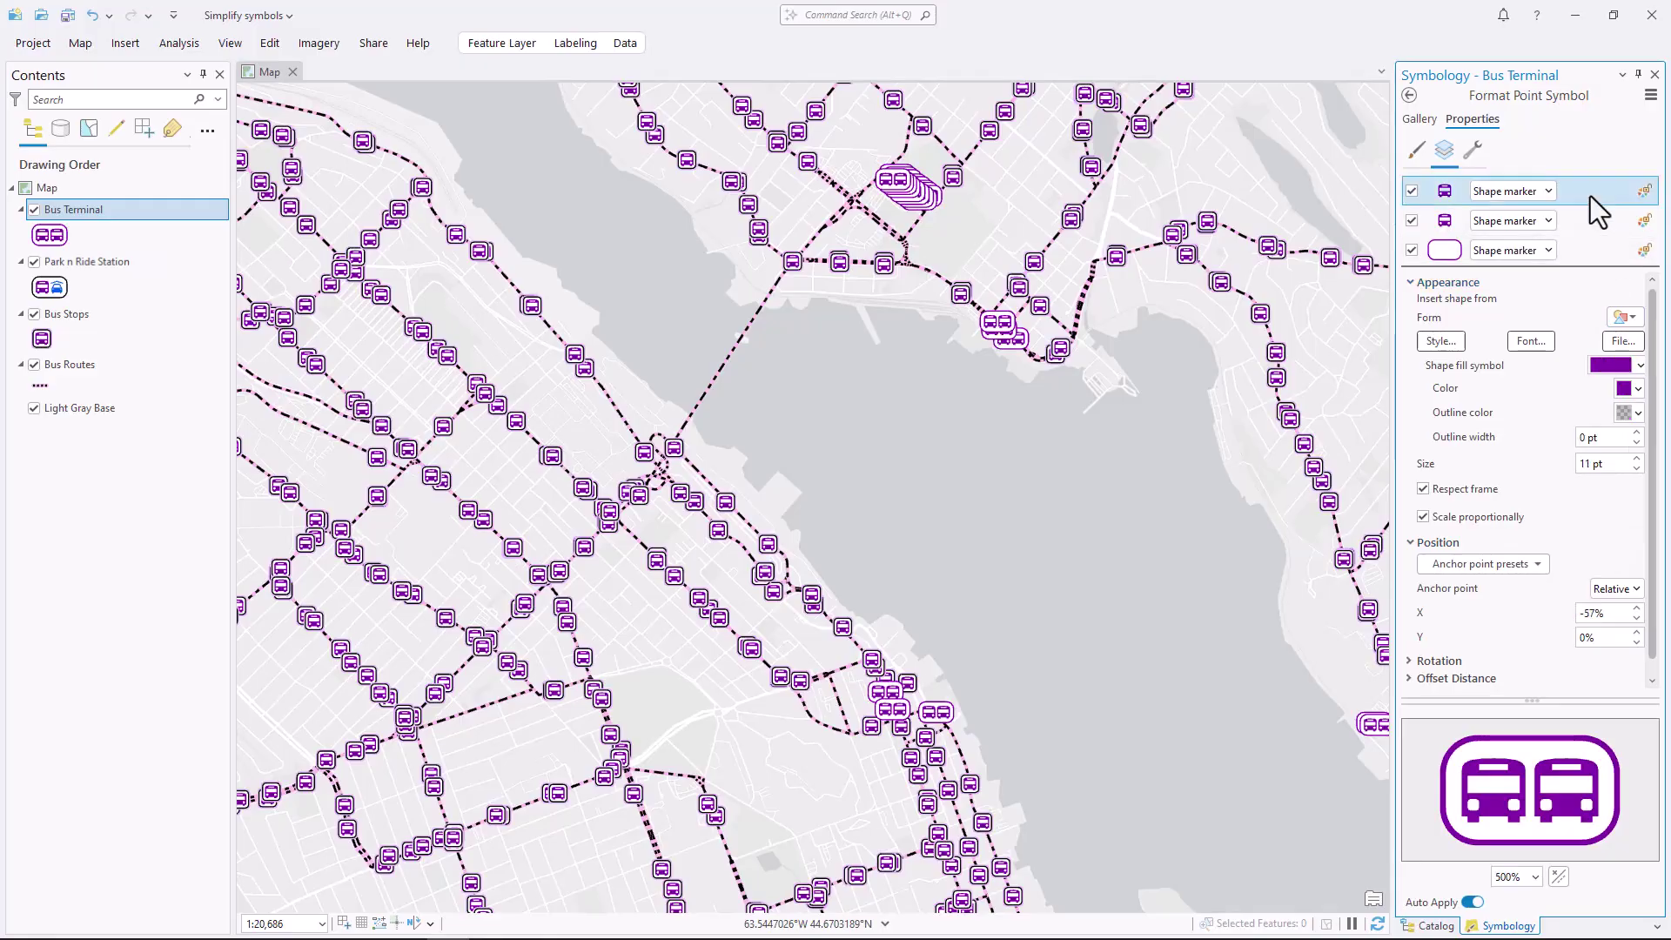
pyautogui.click(1636, 389)
pyautogui.click(1450, 449)
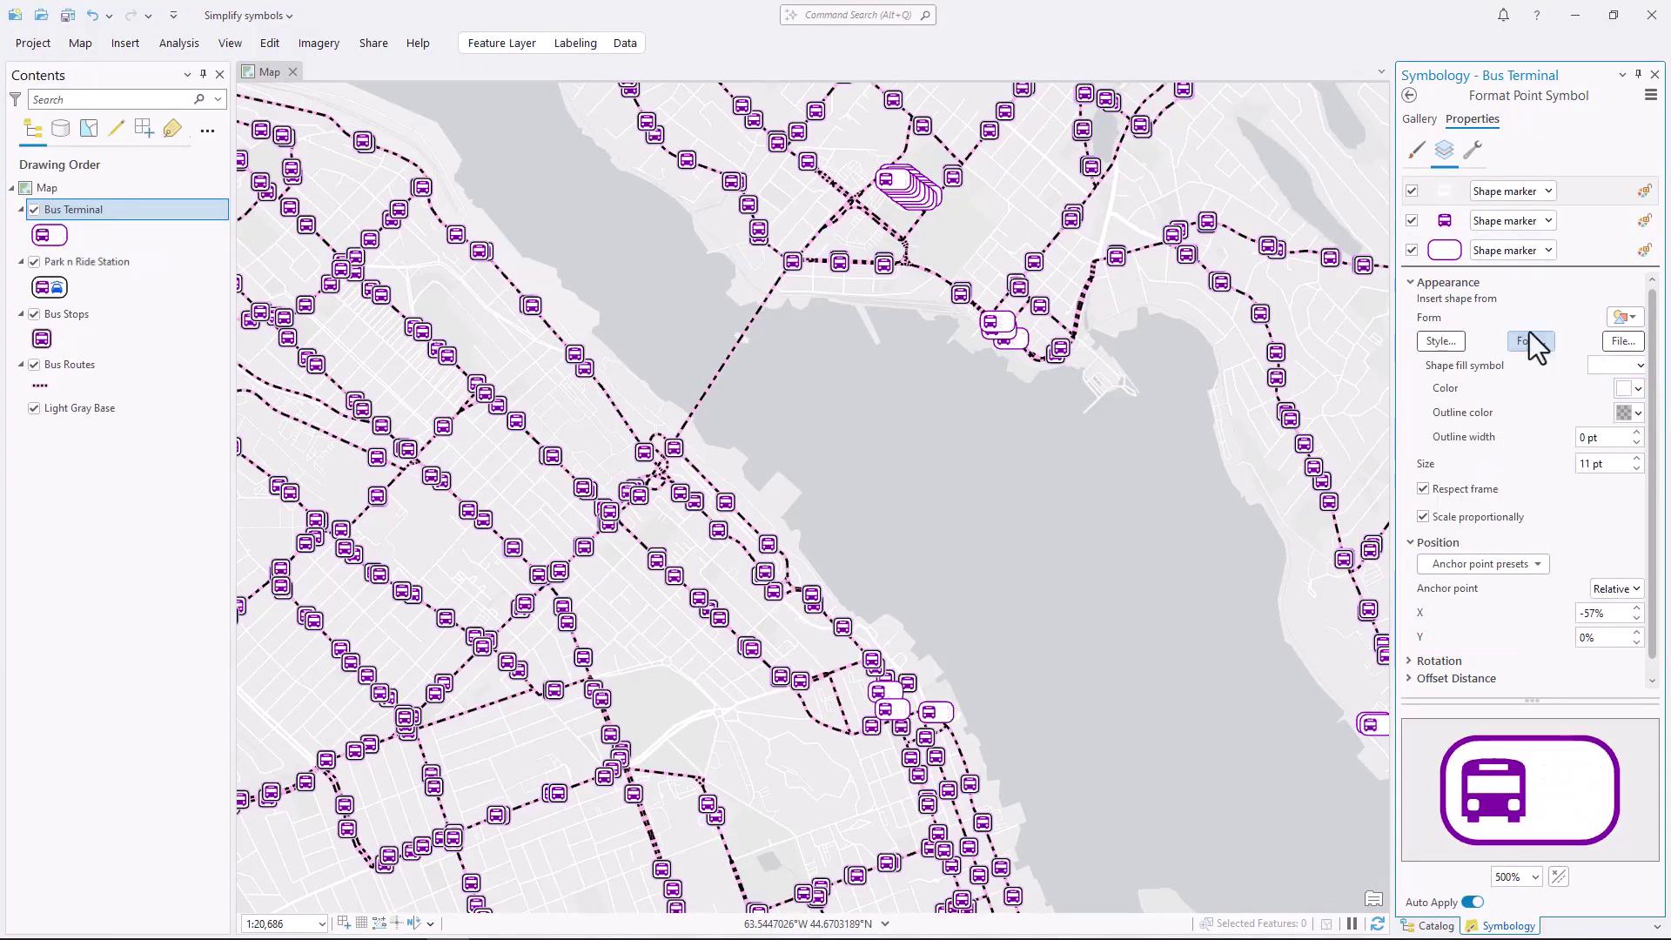
pyautogui.click(1558, 221)
pyautogui.click(1637, 389)
pyautogui.click(1450, 448)
# Fill the badge frame with solid purple and bring up the Park n Ride Station symbol.
pyautogui.click(1567, 253)
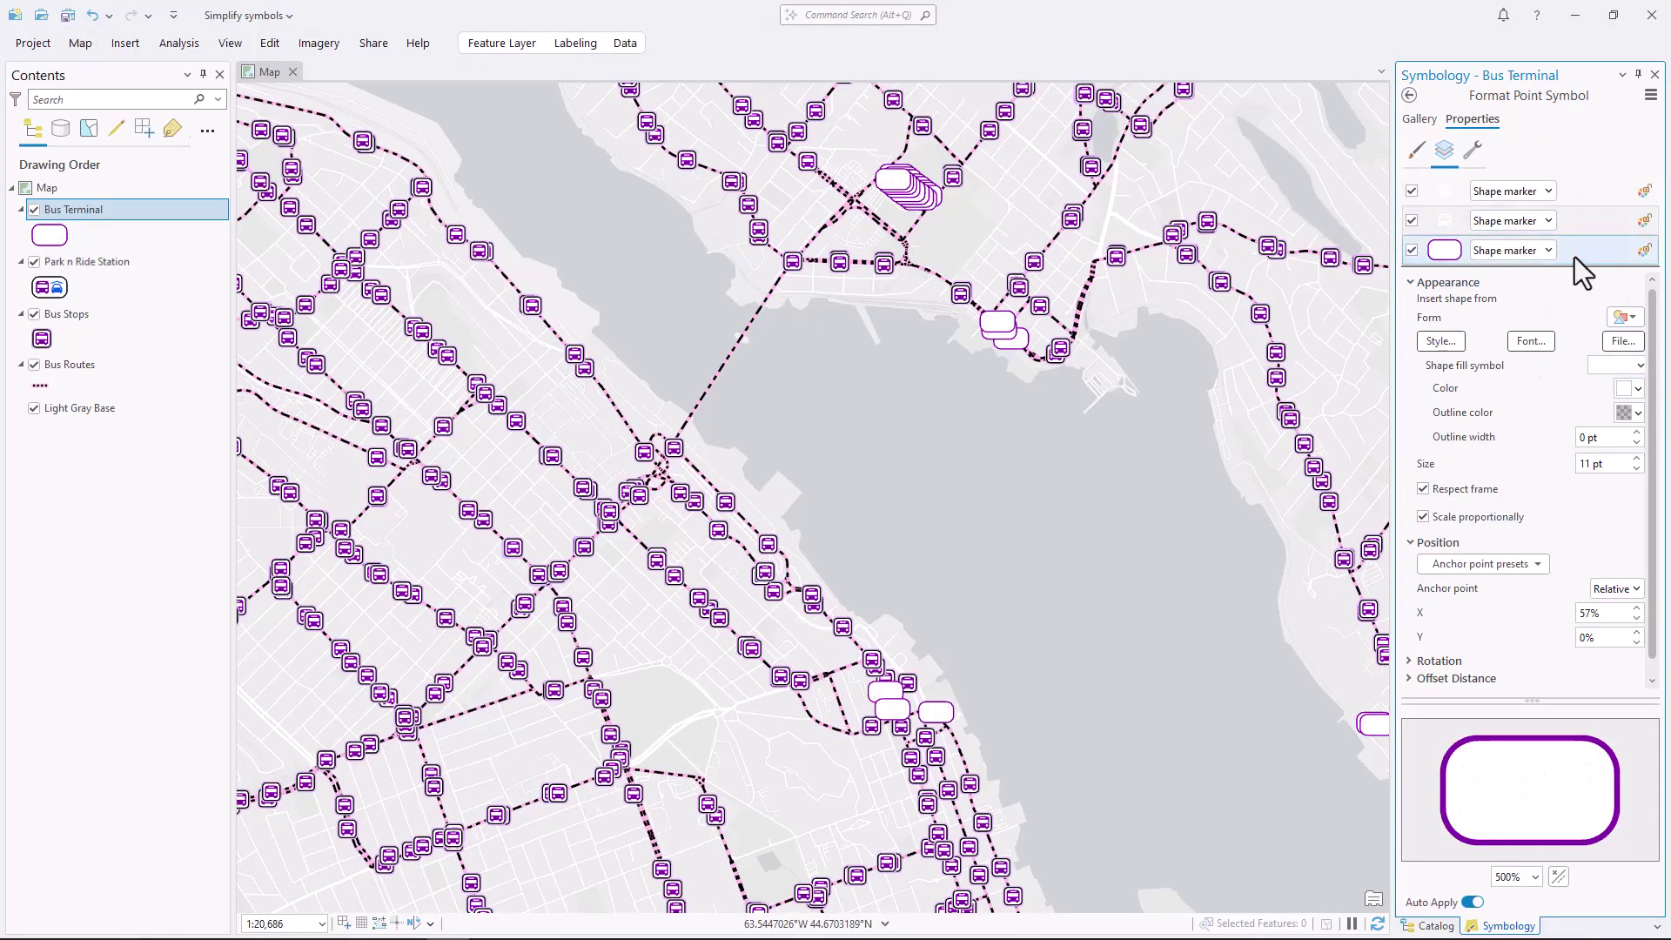
pyautogui.click(1637, 389)
pyautogui.click(1623, 516)
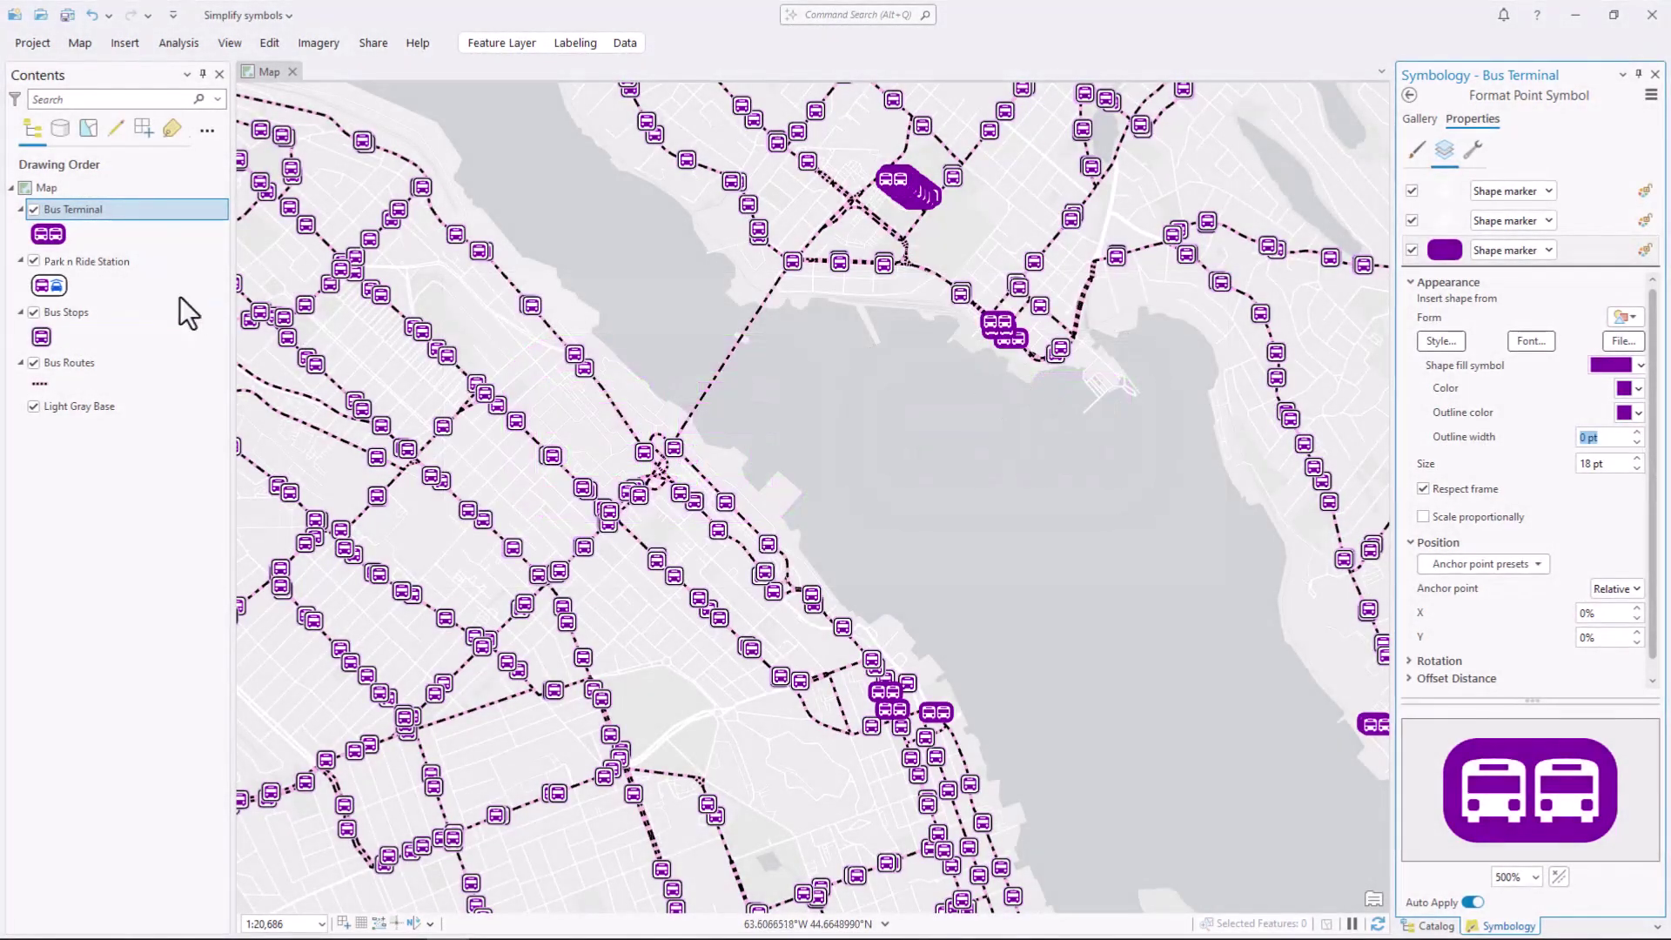
pyautogui.click(43, 286)
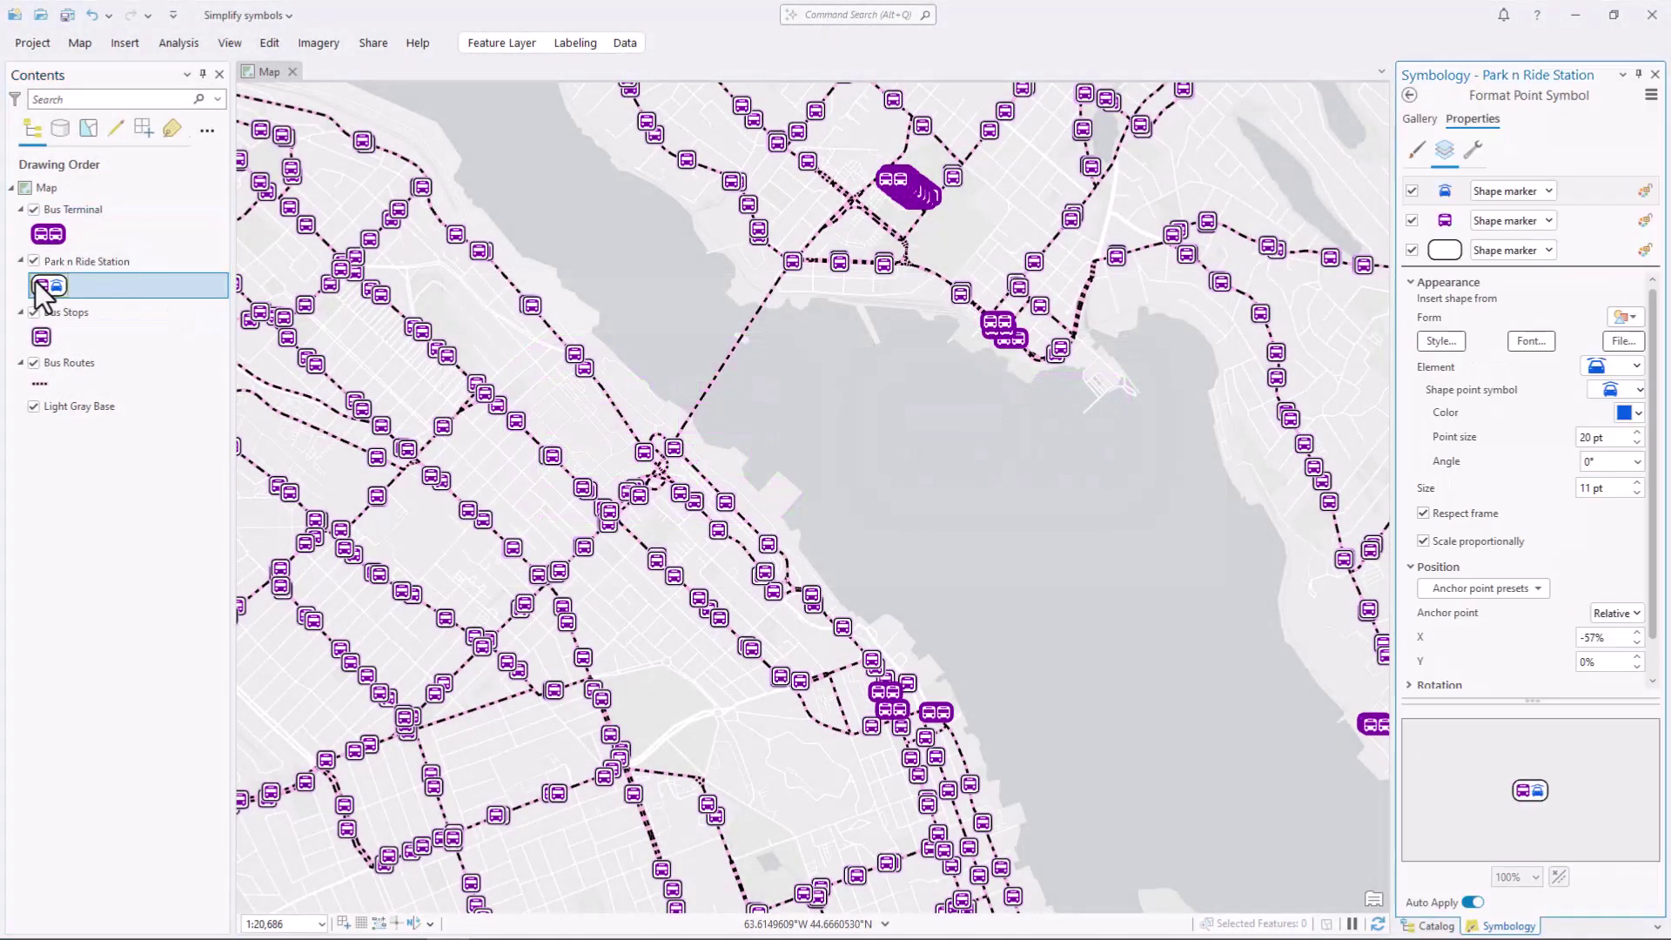
# Make the park-and-ride badge's car and bus icon layers white.
pyautogui.scroll(-5, 1018, 522)
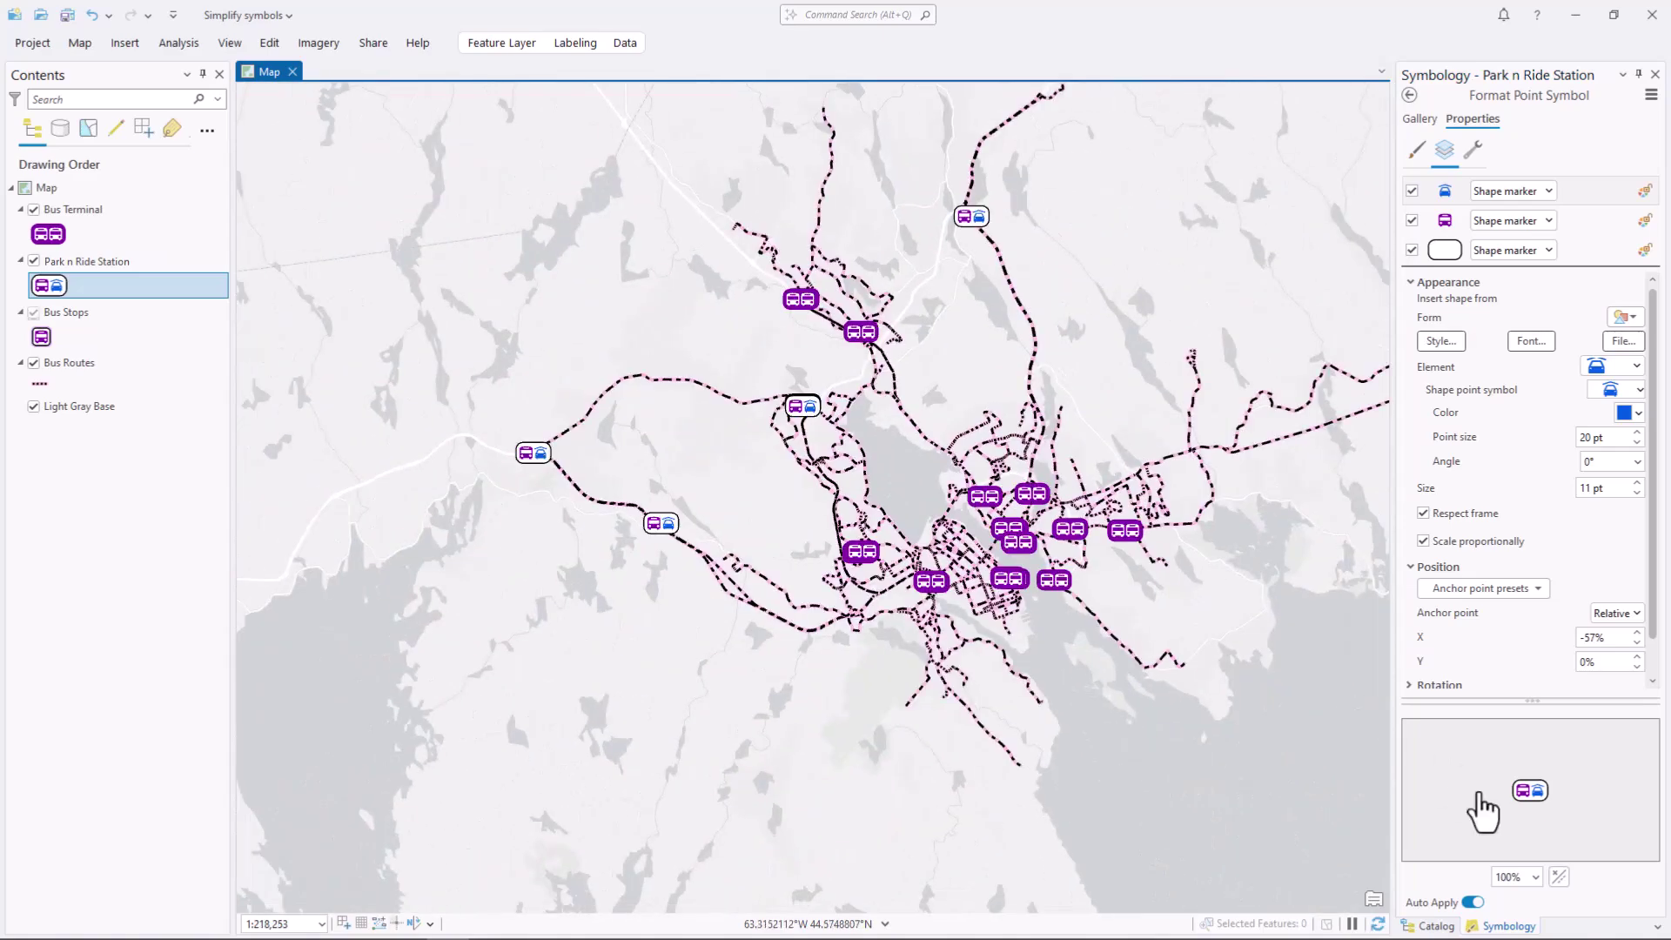
pyautogui.scroll(4, 1490, 877)
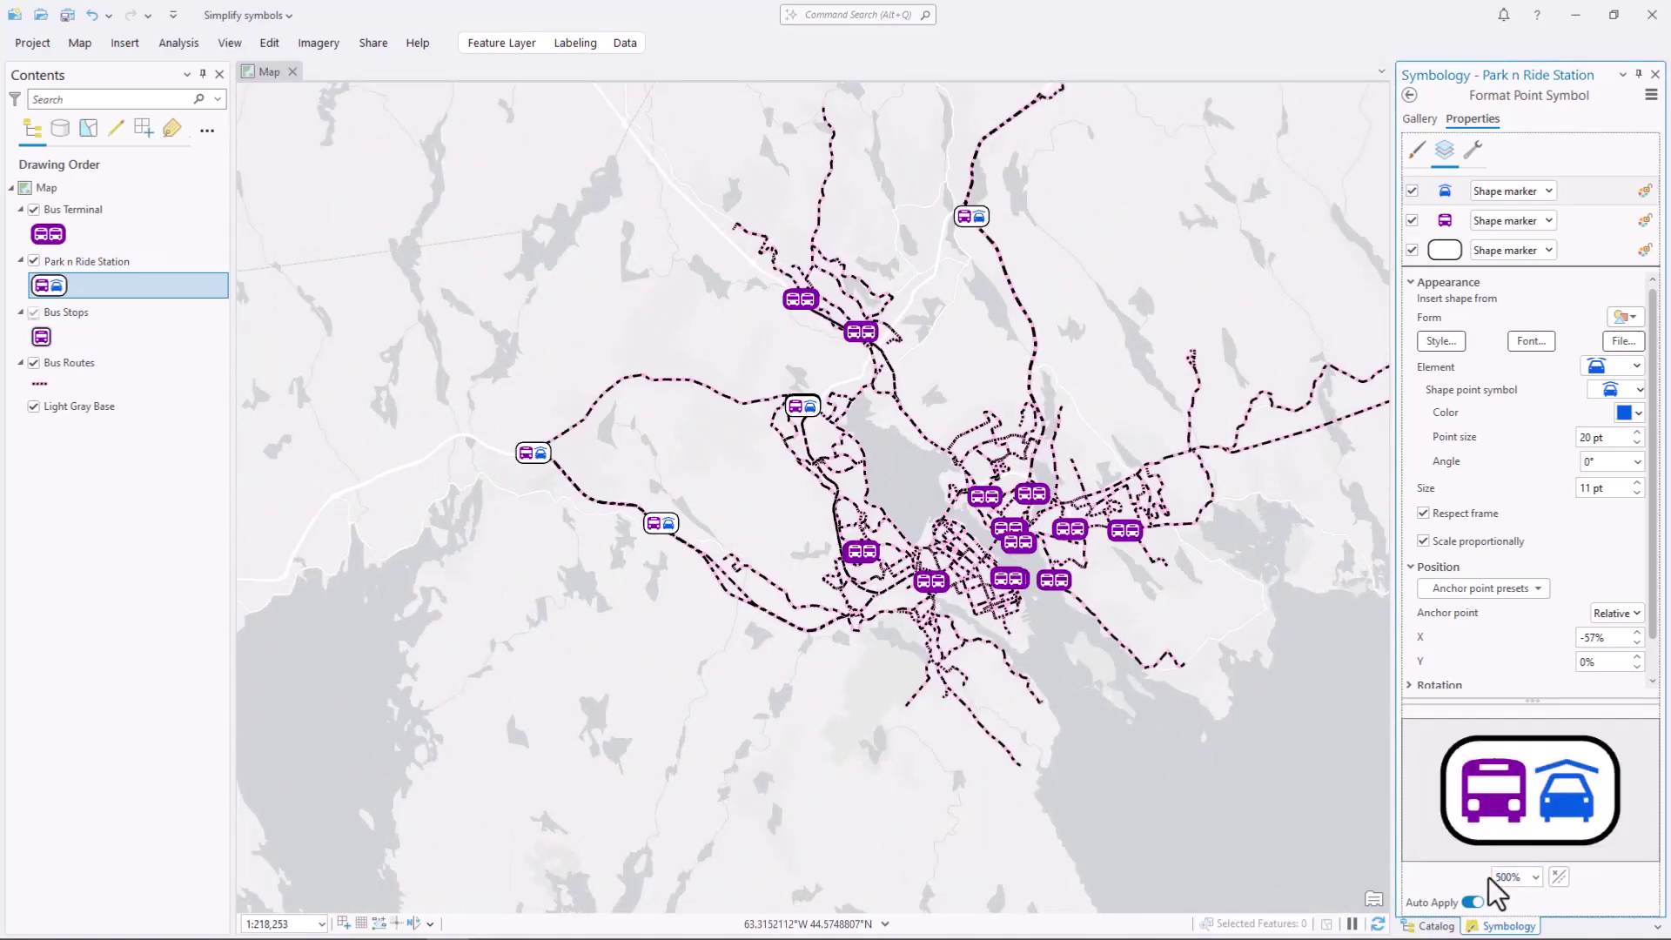
pyautogui.click(1630, 414)
pyautogui.click(1468, 471)
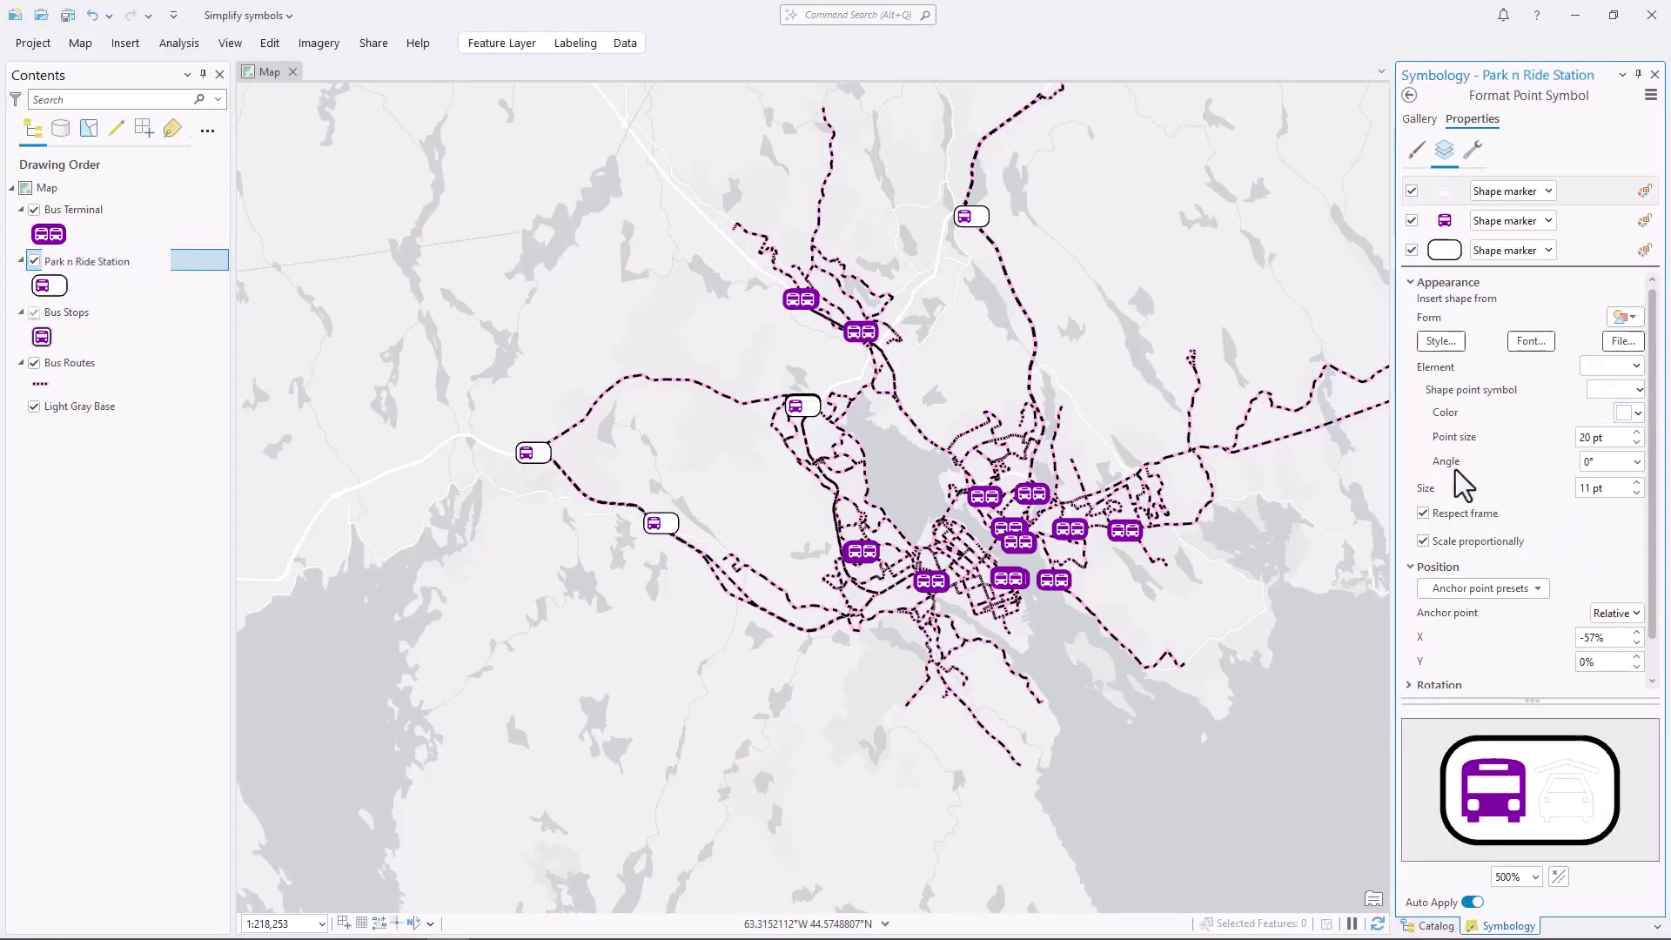
pyautogui.click(1588, 224)
pyautogui.click(1630, 389)
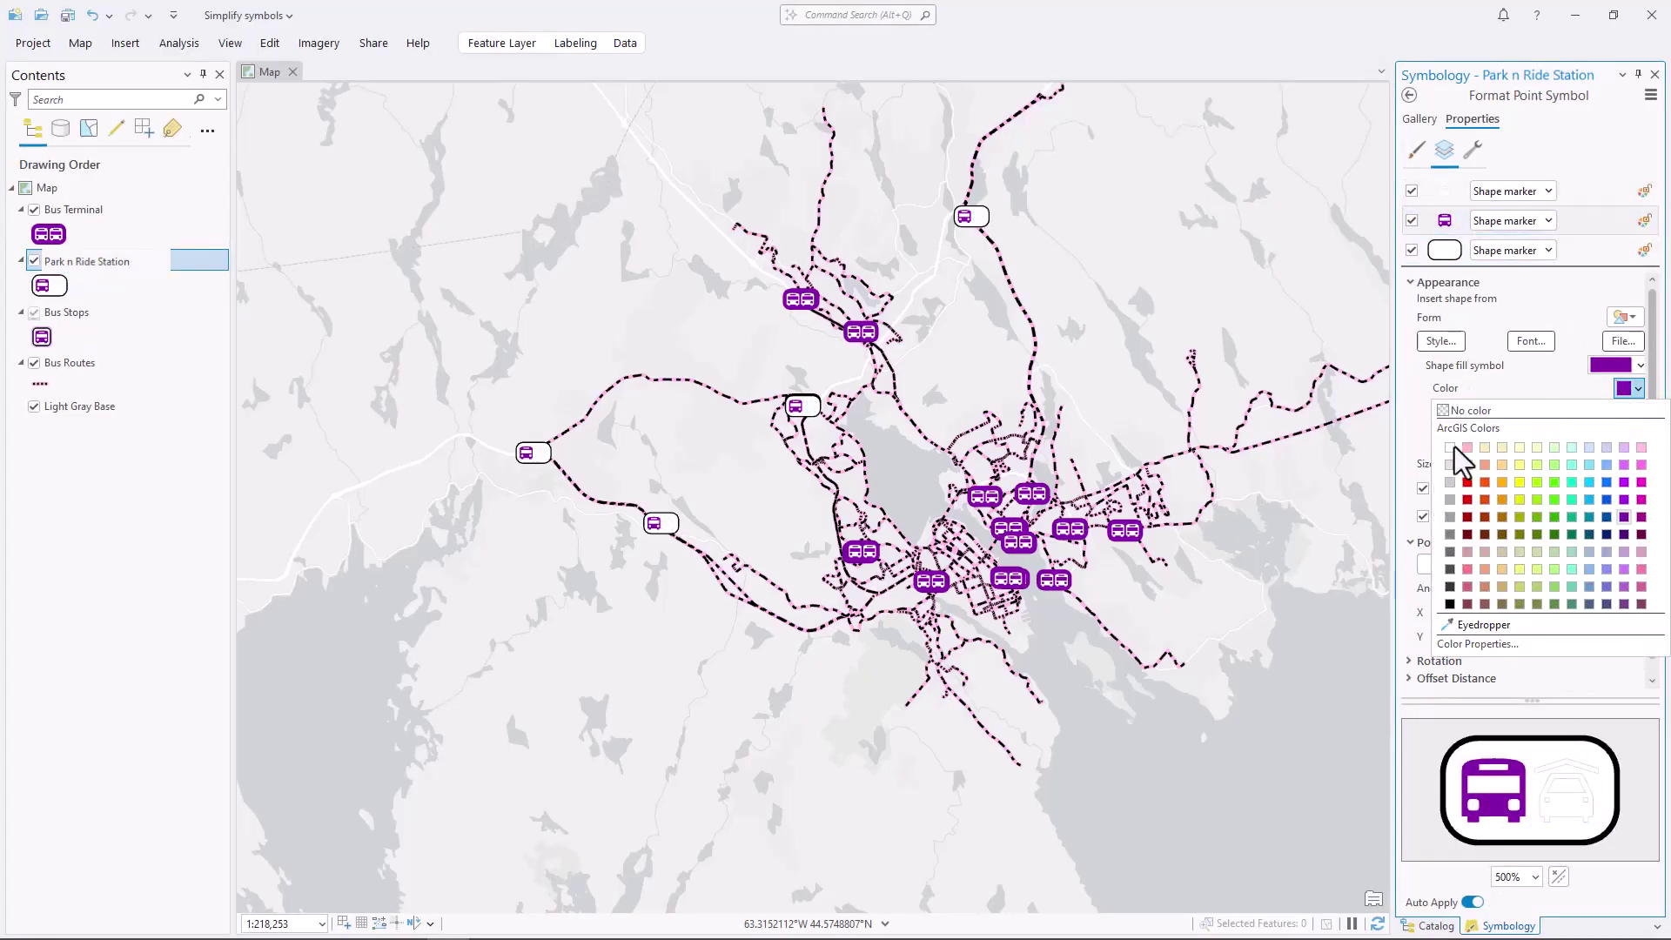
pyautogui.click(1463, 457)
pyautogui.click(1573, 251)
# Fill the park-and-ride badge background blue and set its outline width to 0 pt.
pyautogui.click(1629, 389)
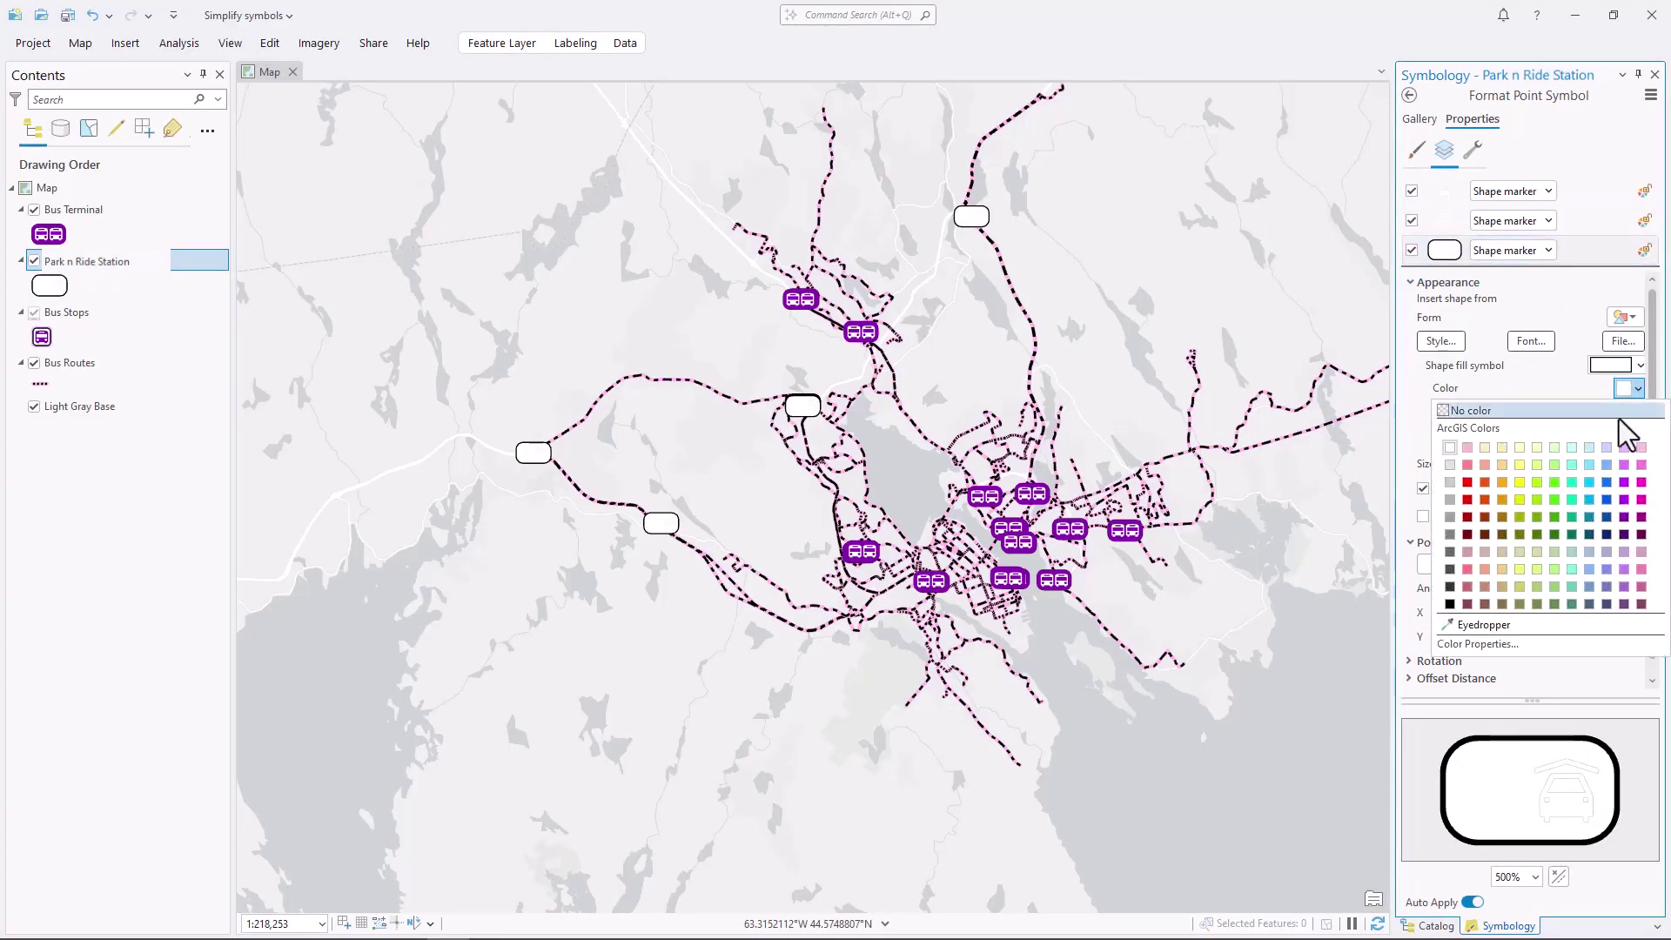
pyautogui.click(1612, 485)
pyautogui.click(1638, 442)
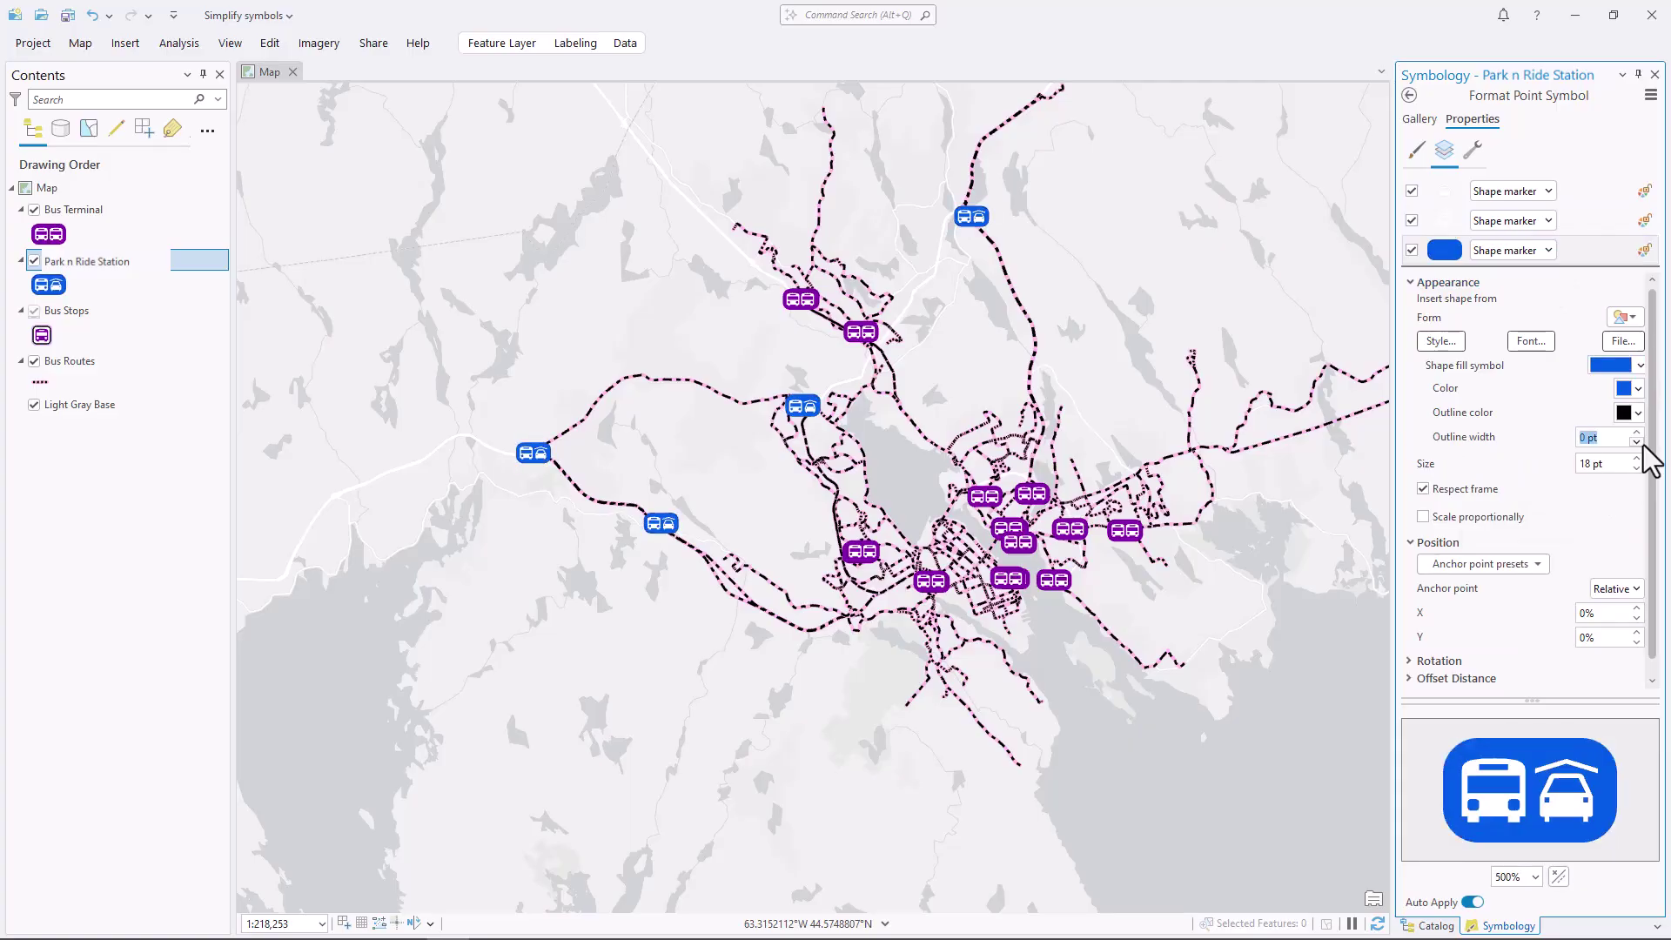
pyautogui.scroll(6, 1010, 566)
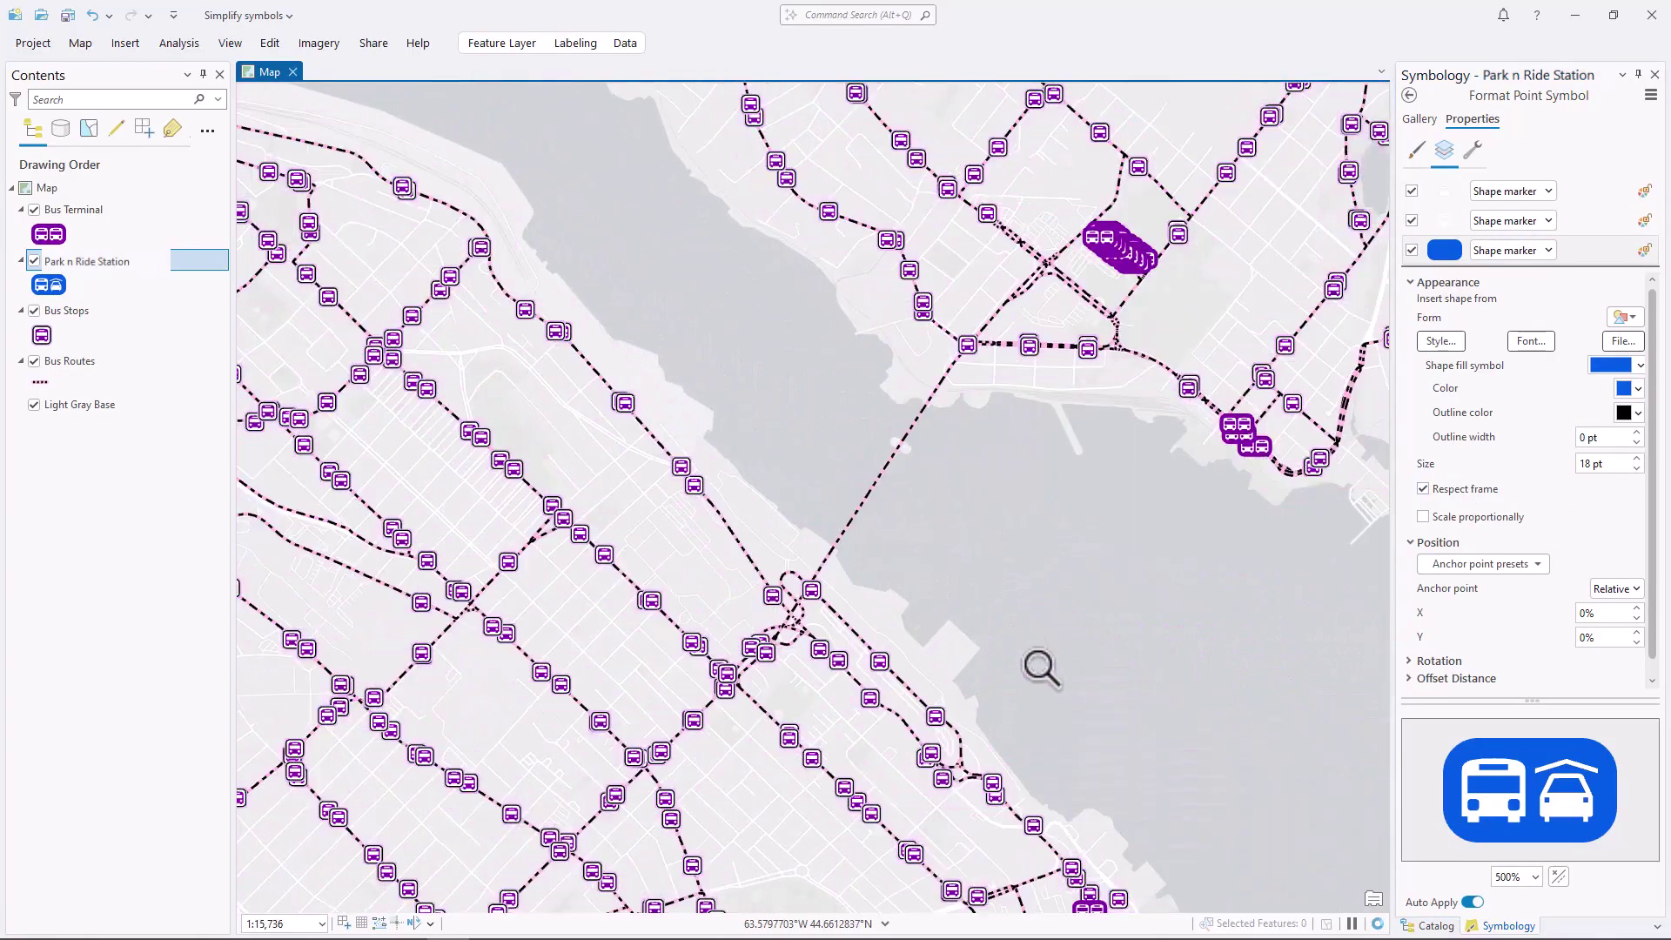
pyautogui.moveTo(1040, 668); pyautogui.dragTo(947, 586)
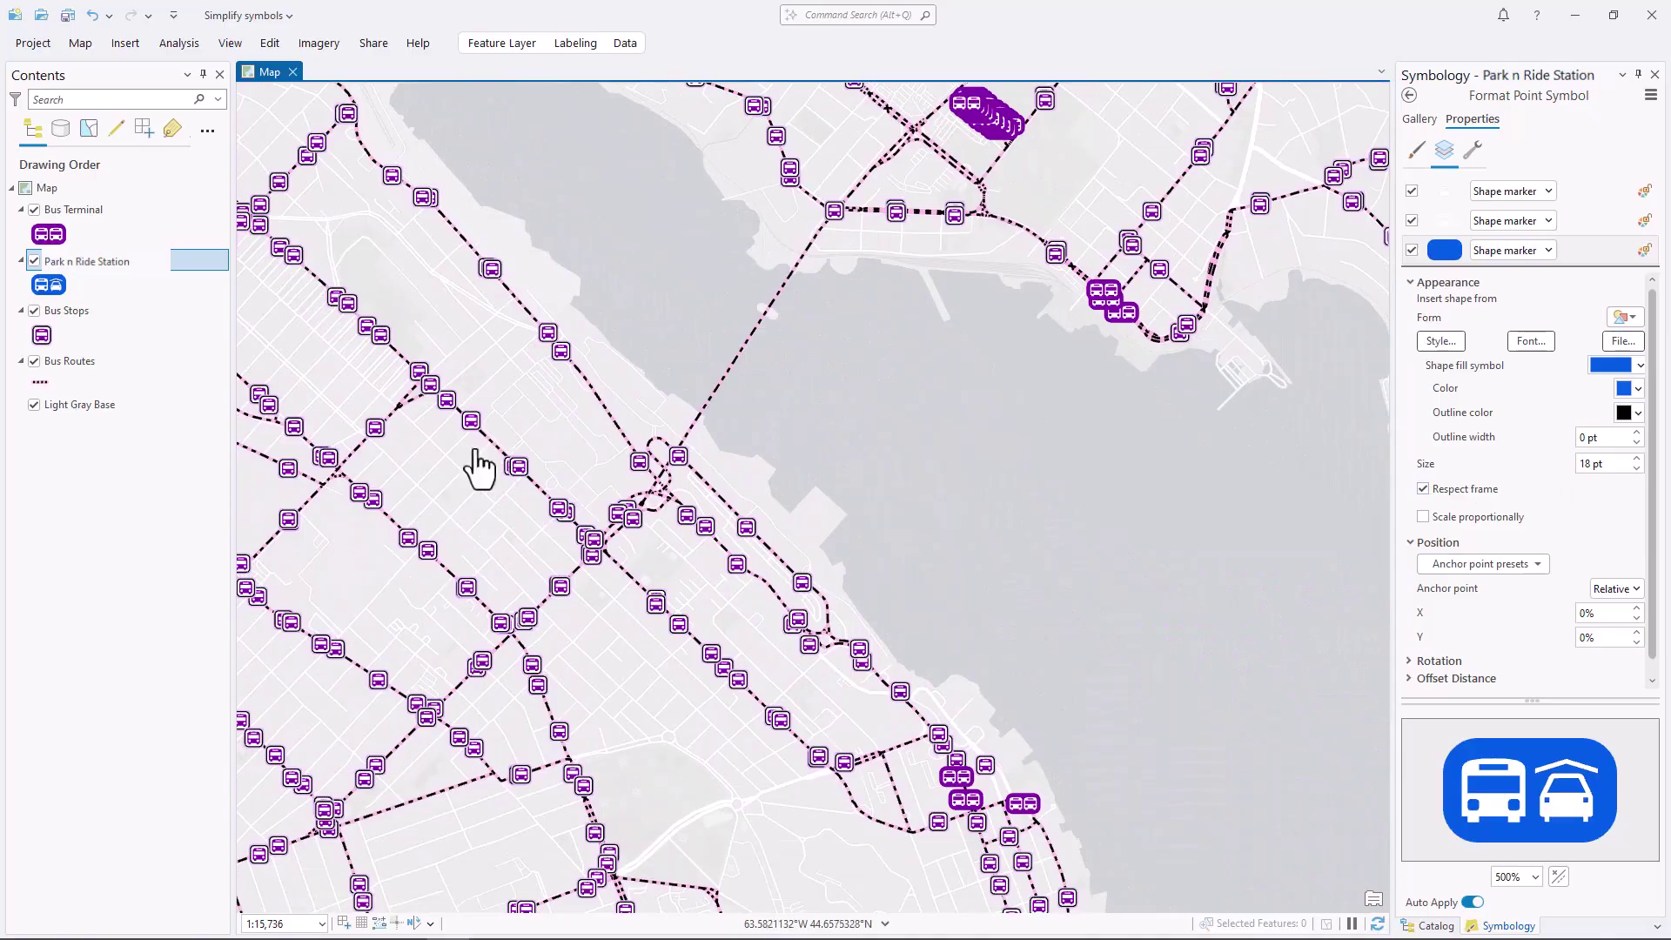
# Open the Bus Stops symbol, magnify its preview to 600%, and select the pink backing layer.
pyautogui.click(41, 335)
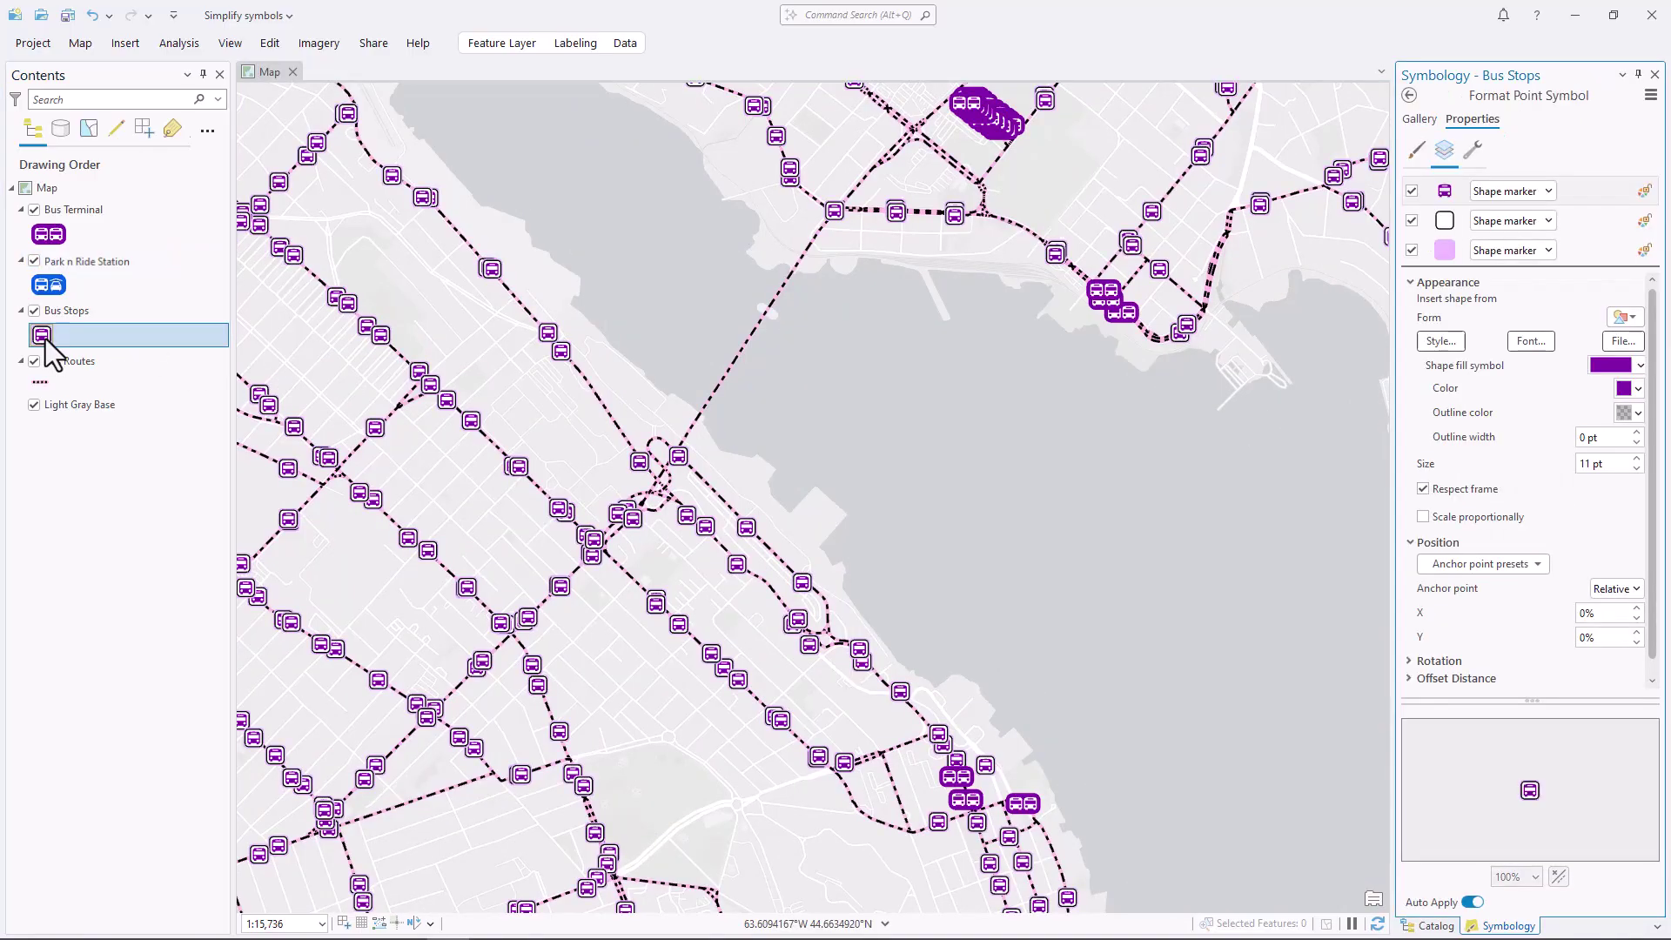
pyautogui.moveTo(1515, 814); pyautogui.dragTo(1537, 805)
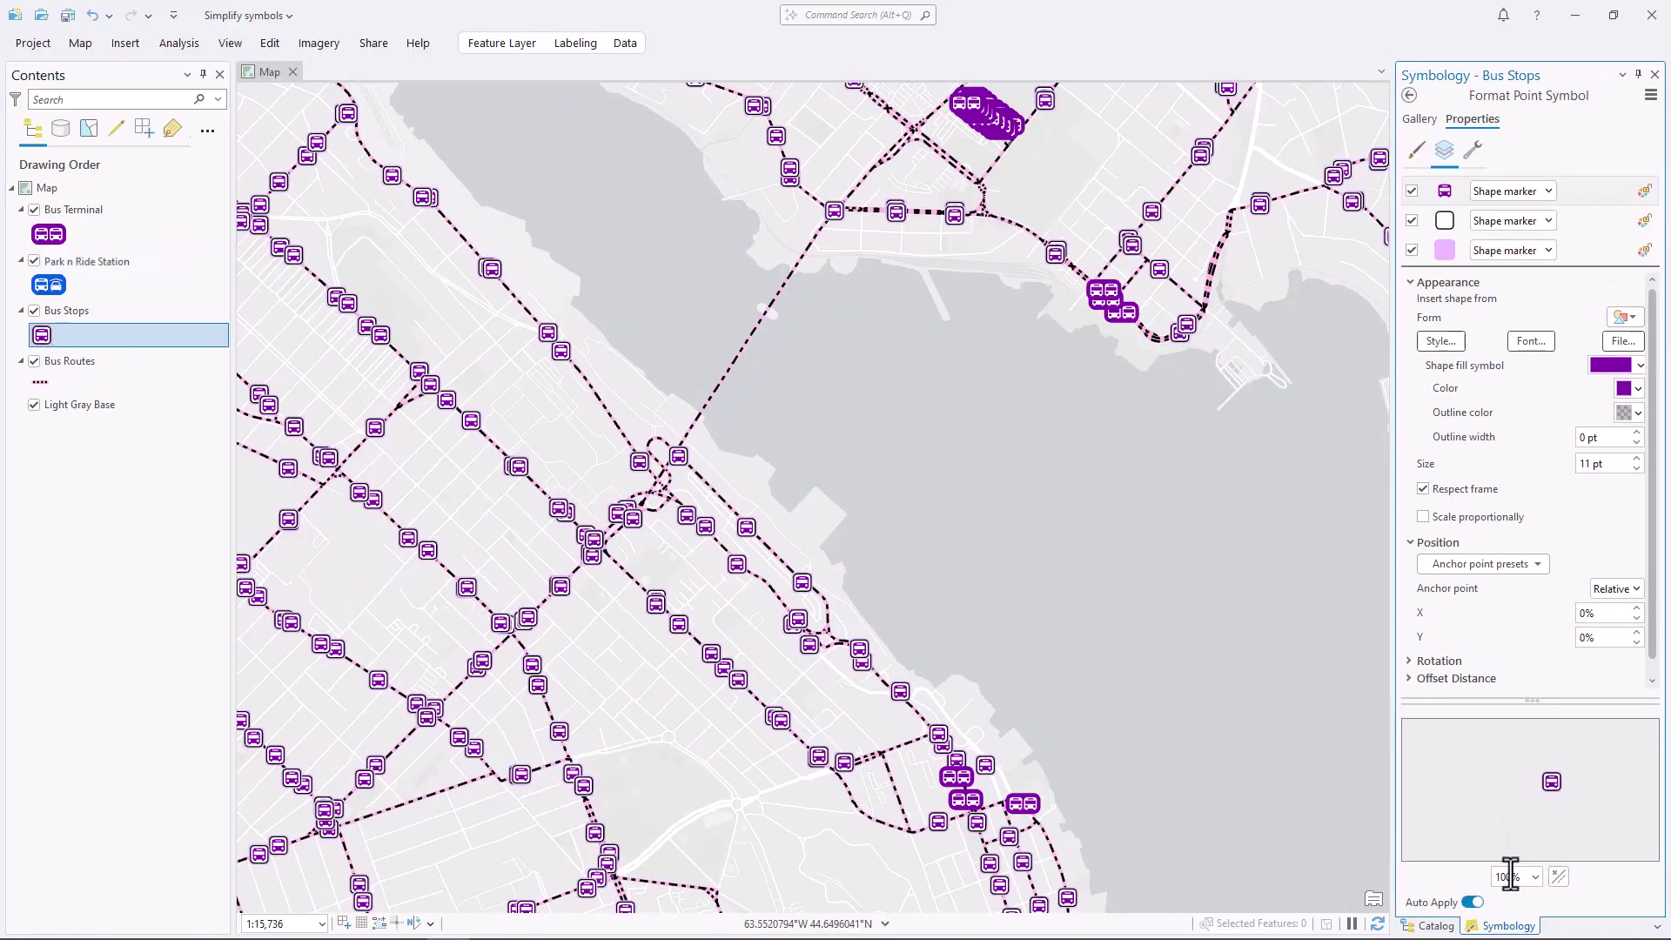
pyautogui.write('600')
pyautogui.press('Return')
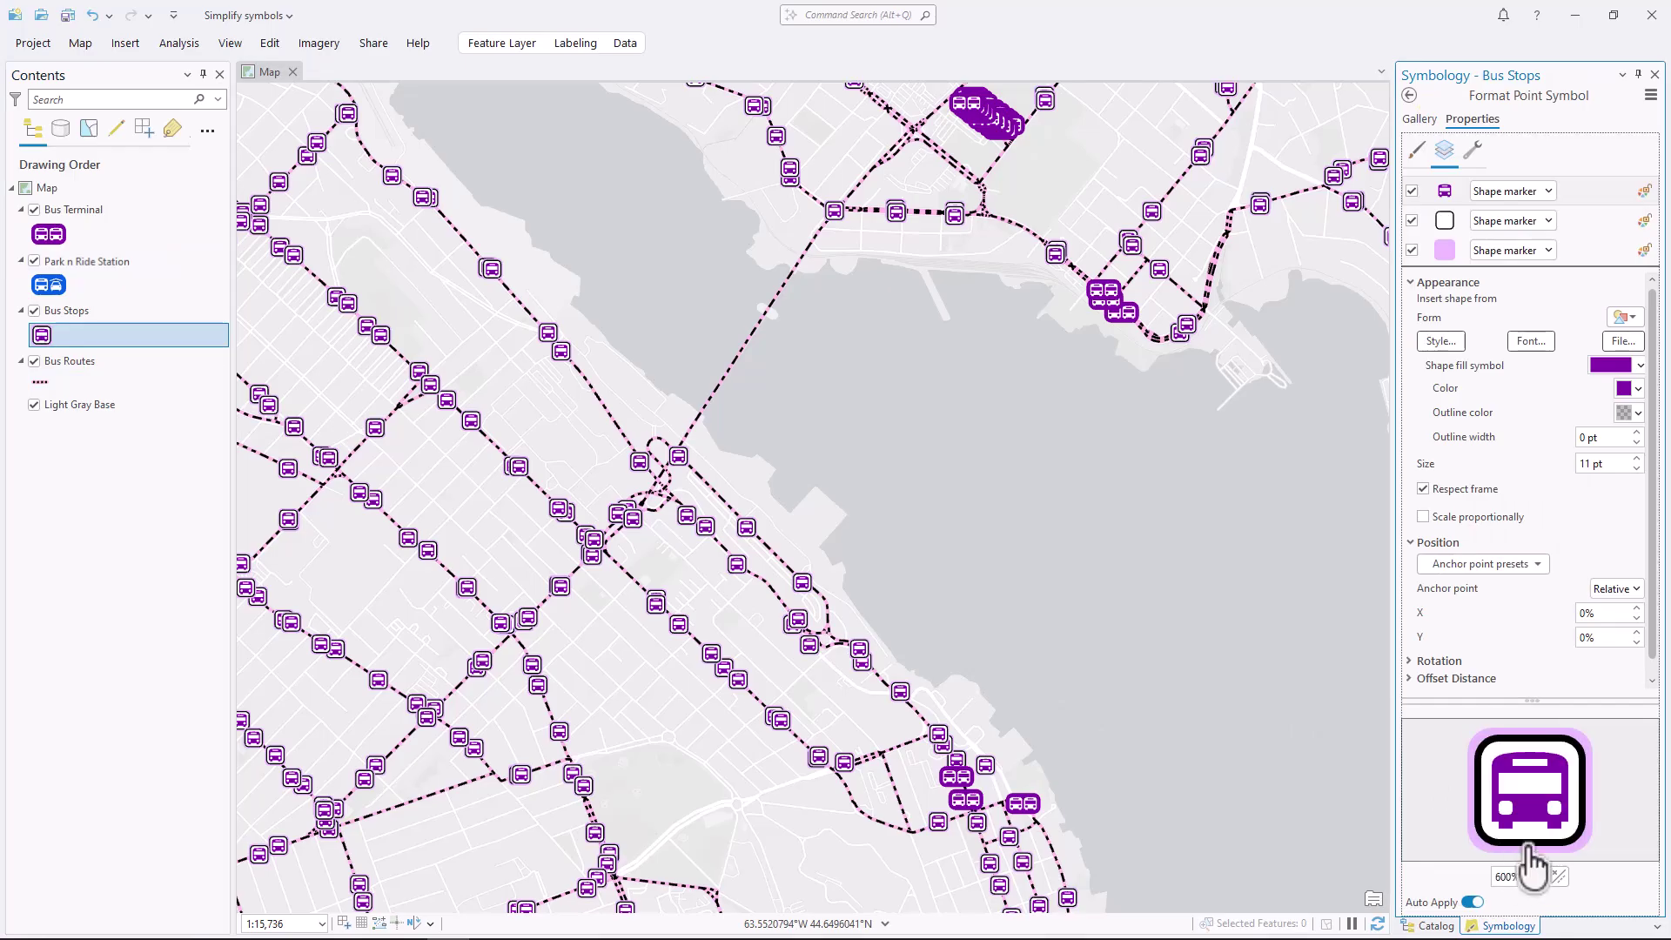
pyautogui.click(1594, 256)
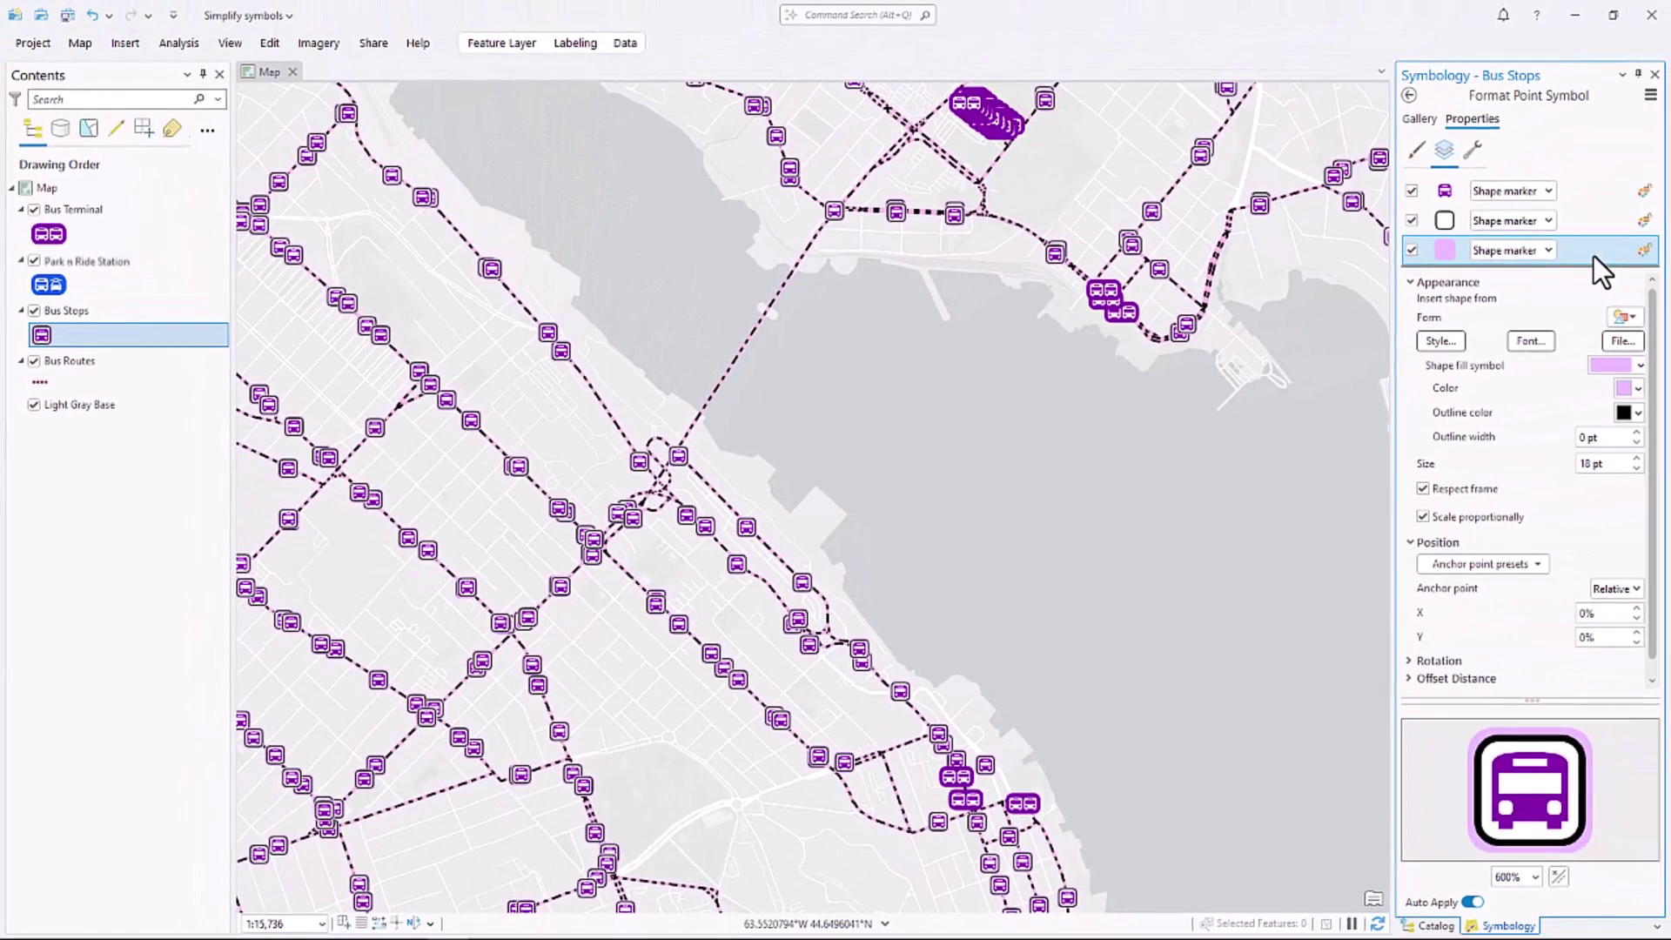
# Hide the stop symbol's black frame layer and change the bus icon layer to a circle.
pyautogui.click(1412, 221)
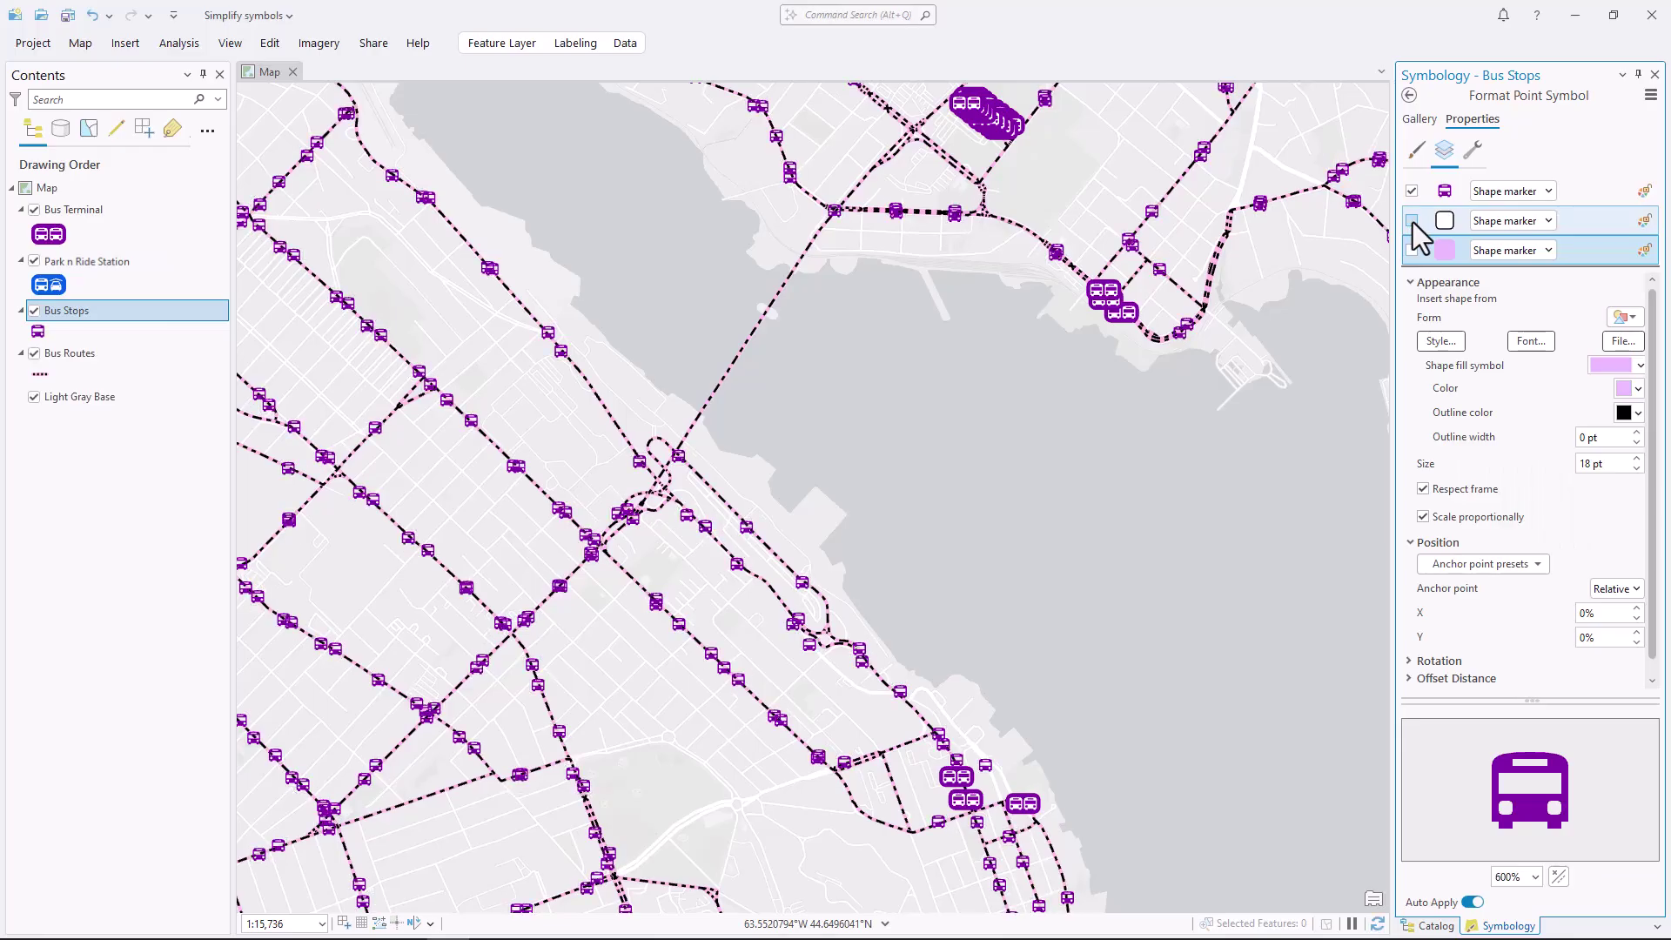
pyautogui.click(1436, 193)
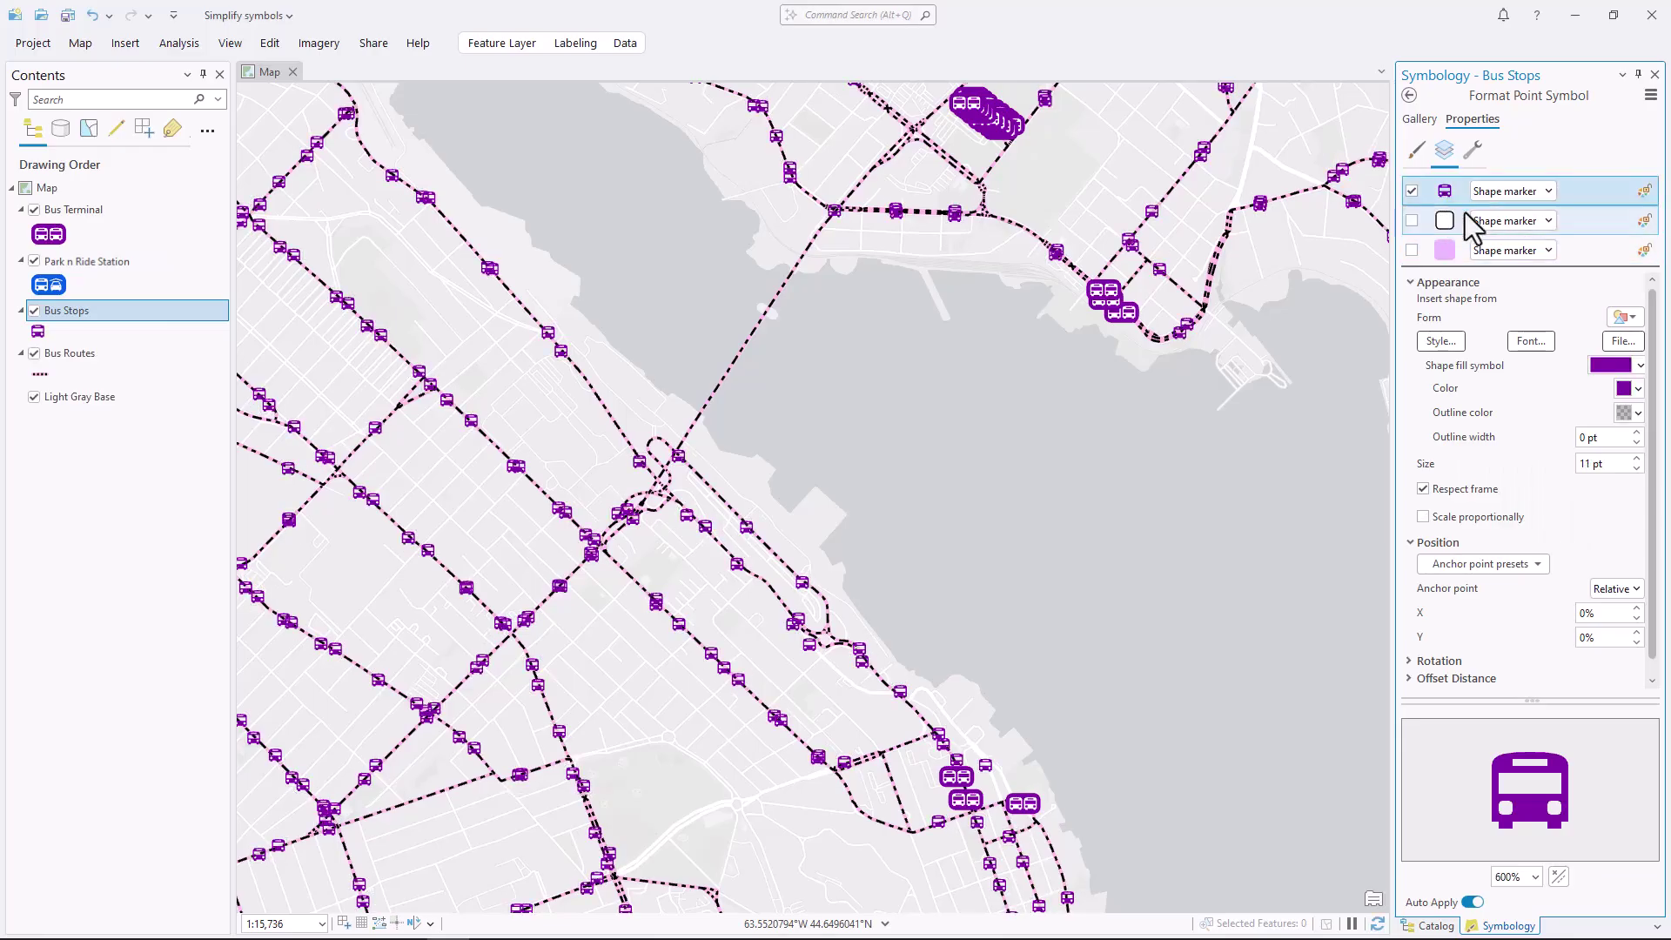
pyautogui.click(1624, 317)
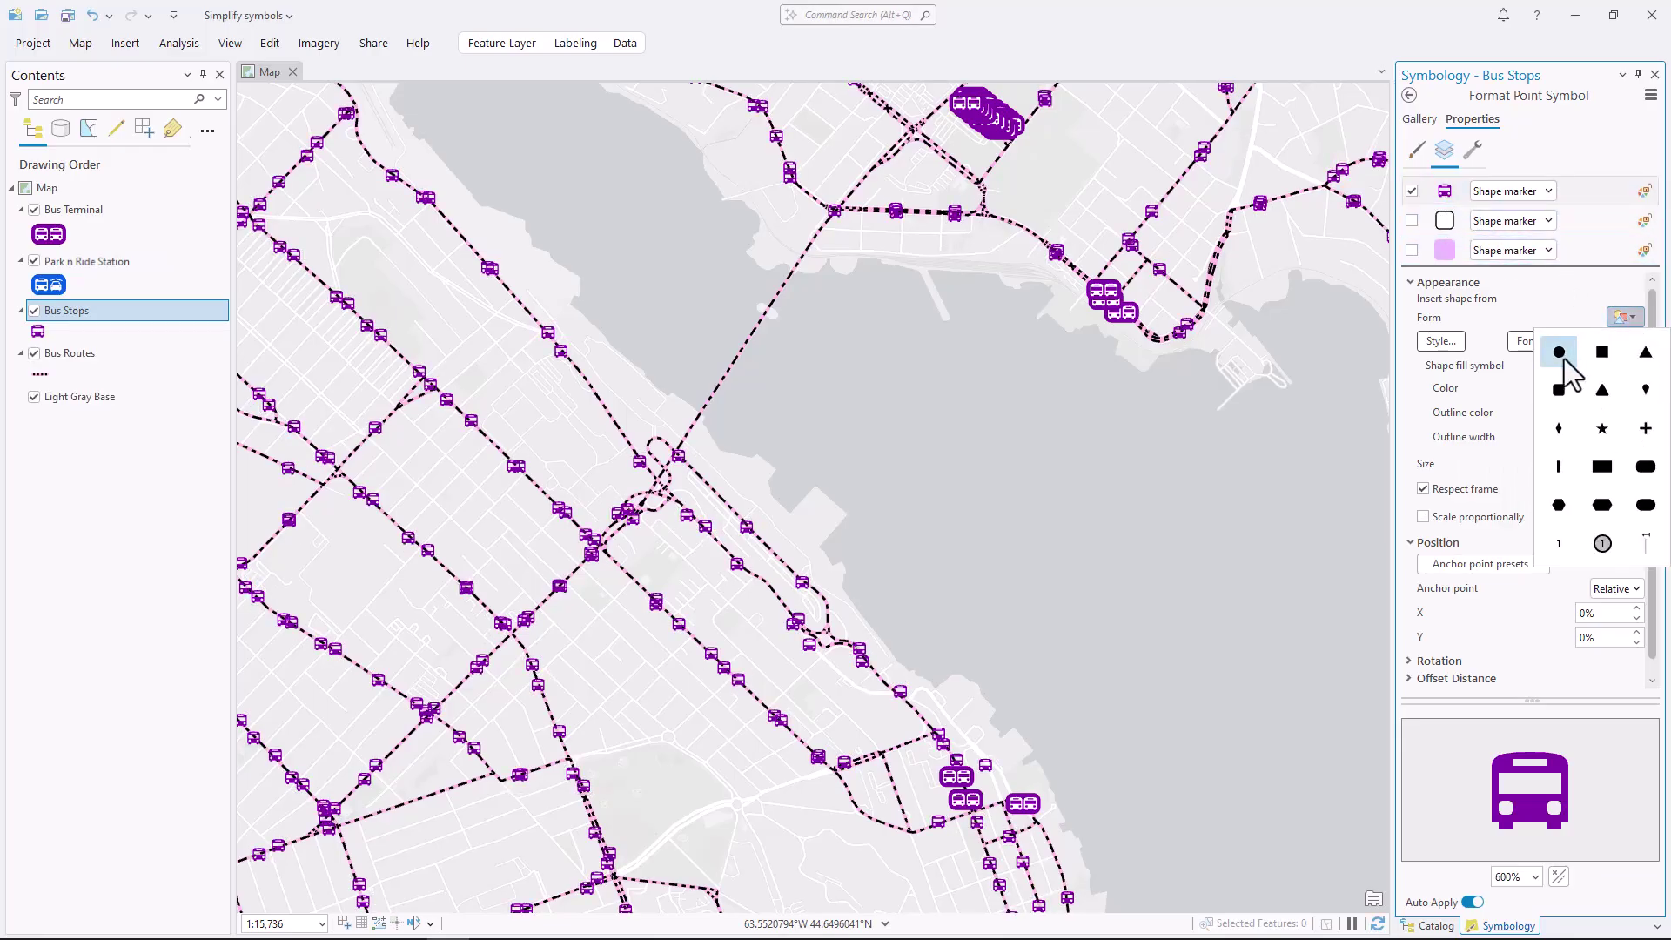
pyautogui.press('Escape')
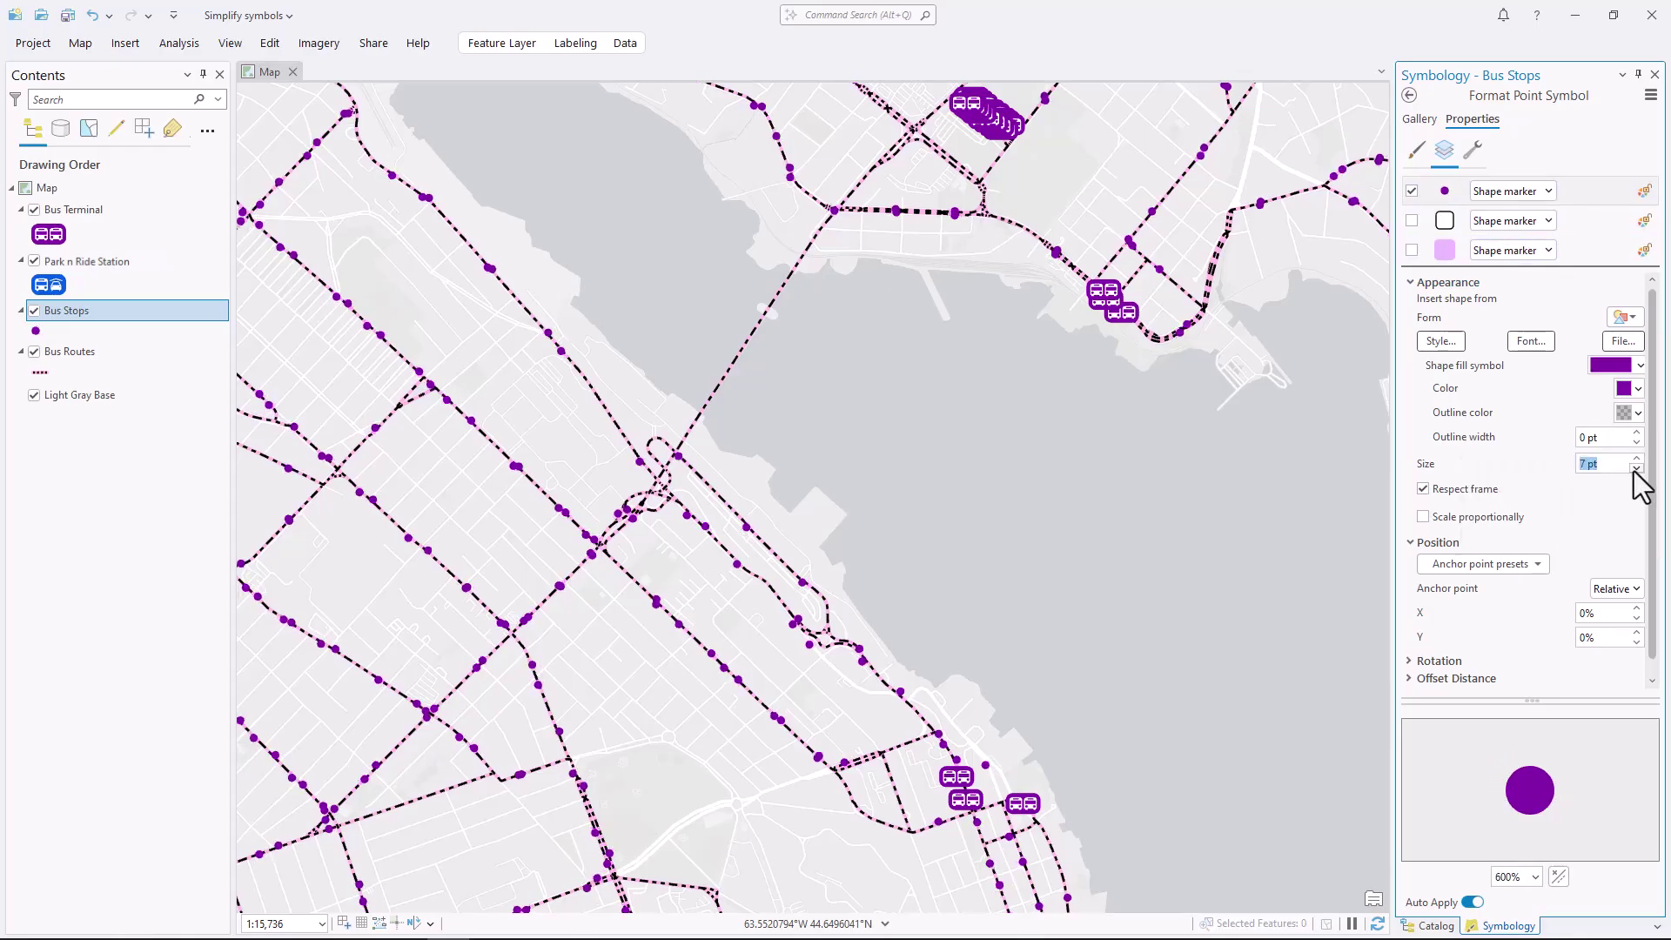
# Give the 7 pt purple stop dots a white outline and set its width.
pyautogui.click(1638, 413)
pyautogui.click(1455, 481)
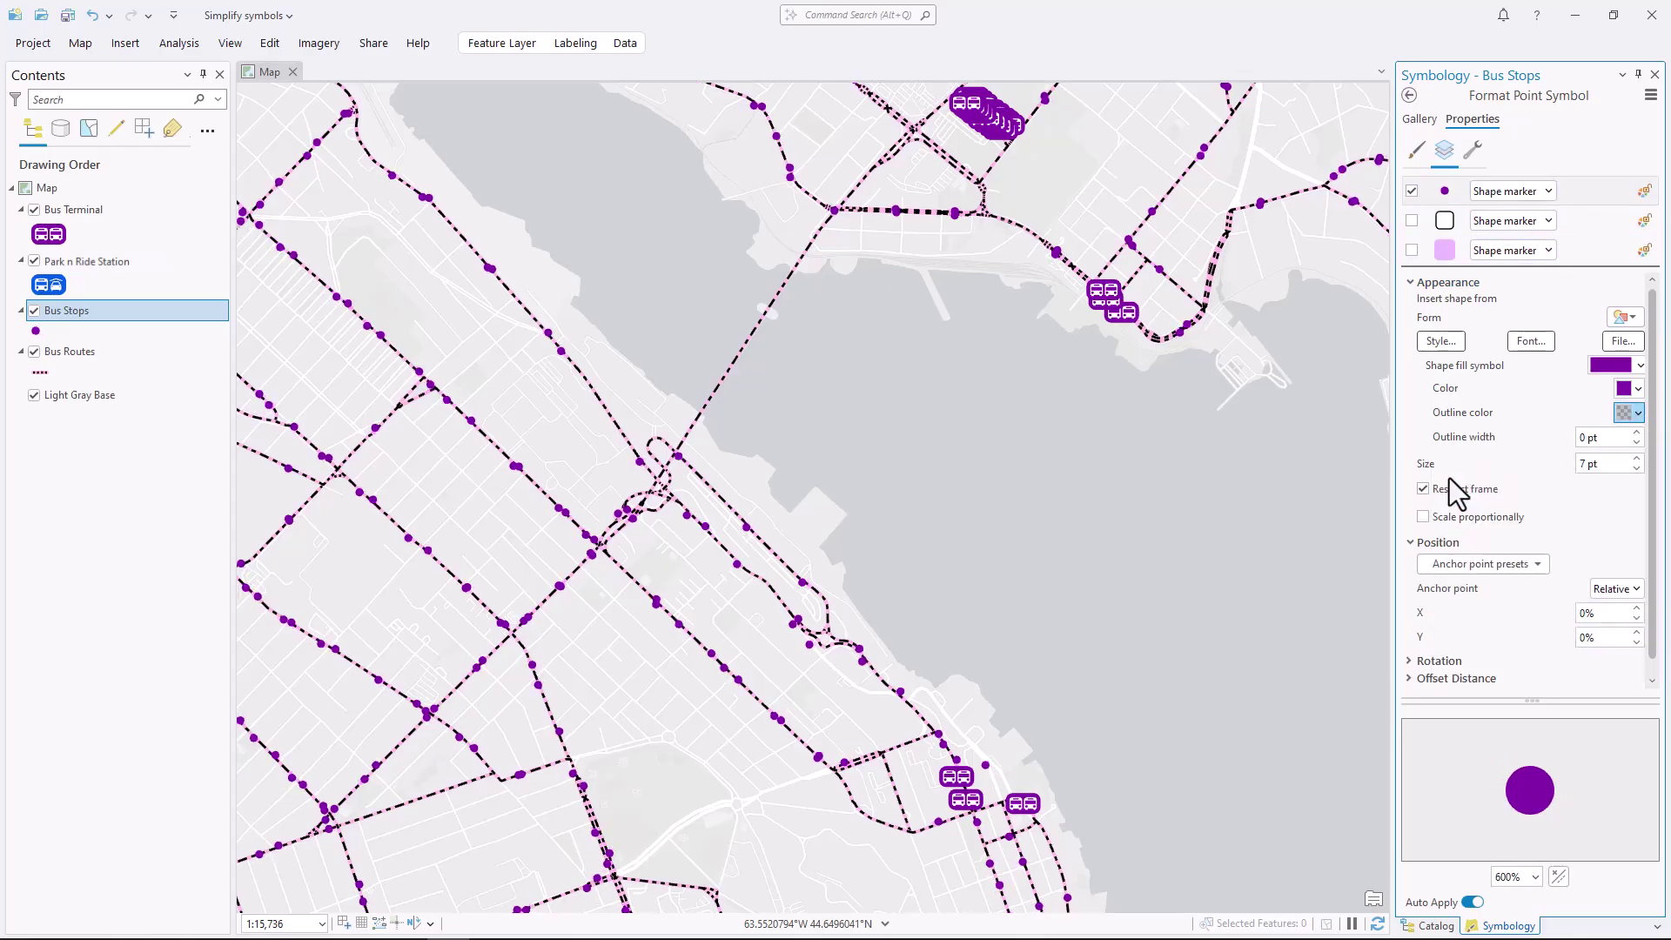
pyautogui.click(1636, 433)
pyautogui.click(1636, 432)
pyautogui.click(1637, 432)
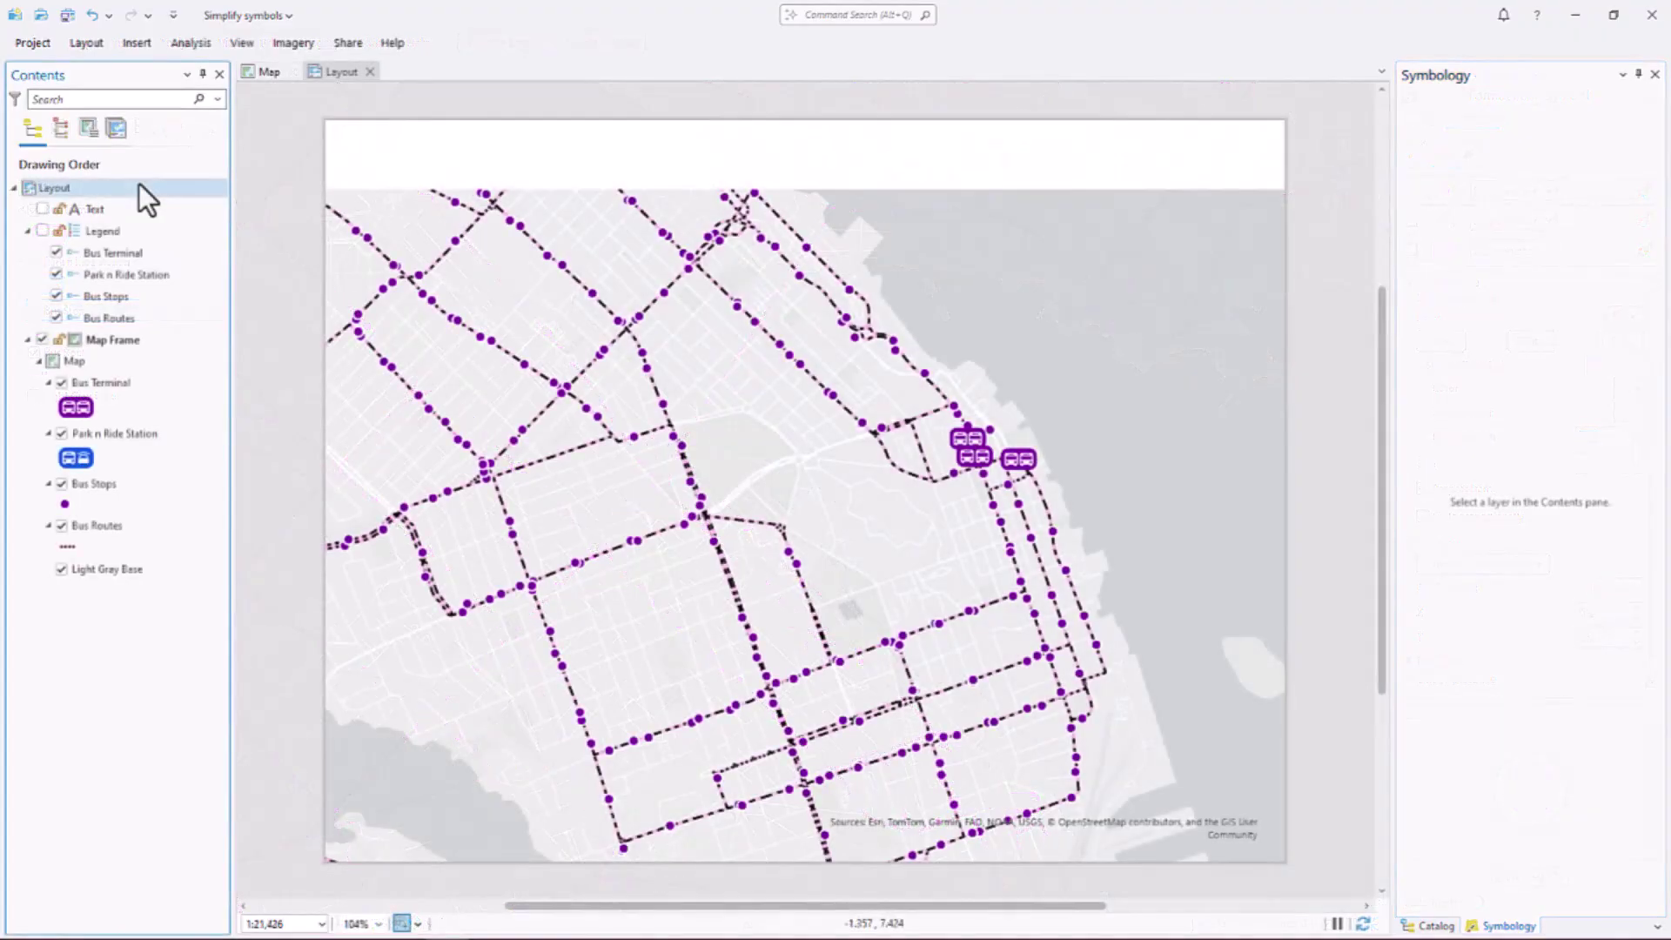
# Show the 'Bus routes and stops' title and legend on the layout, then open the Bus Routes symbol.
pyautogui.click(42, 210)
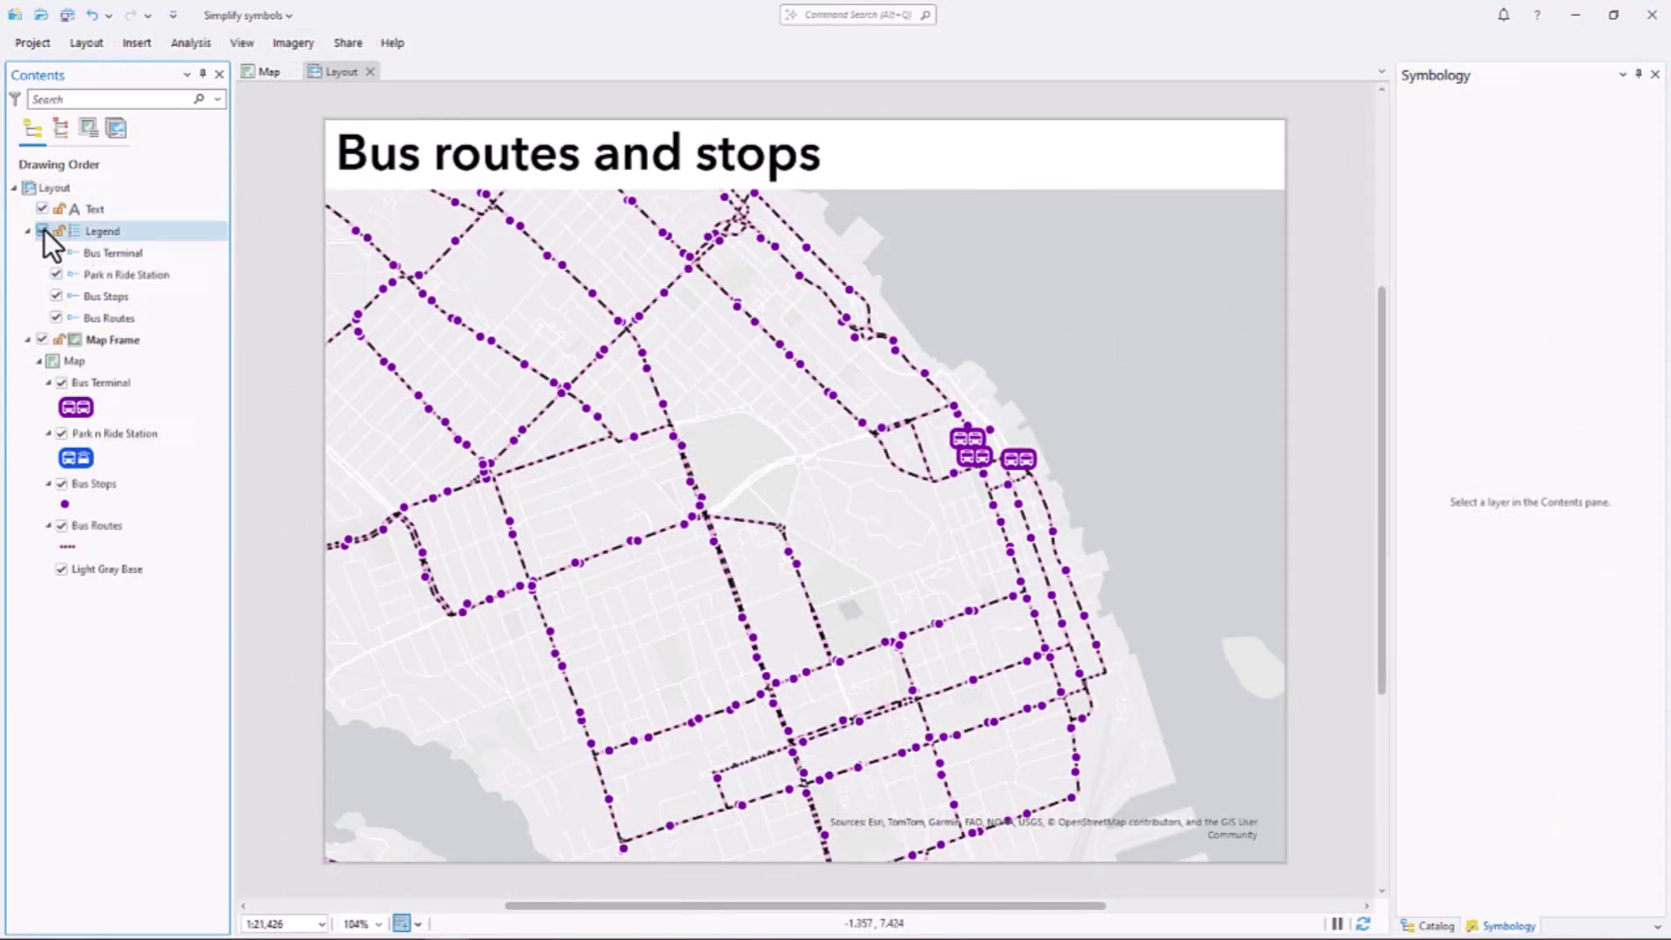
pyautogui.click(43, 231)
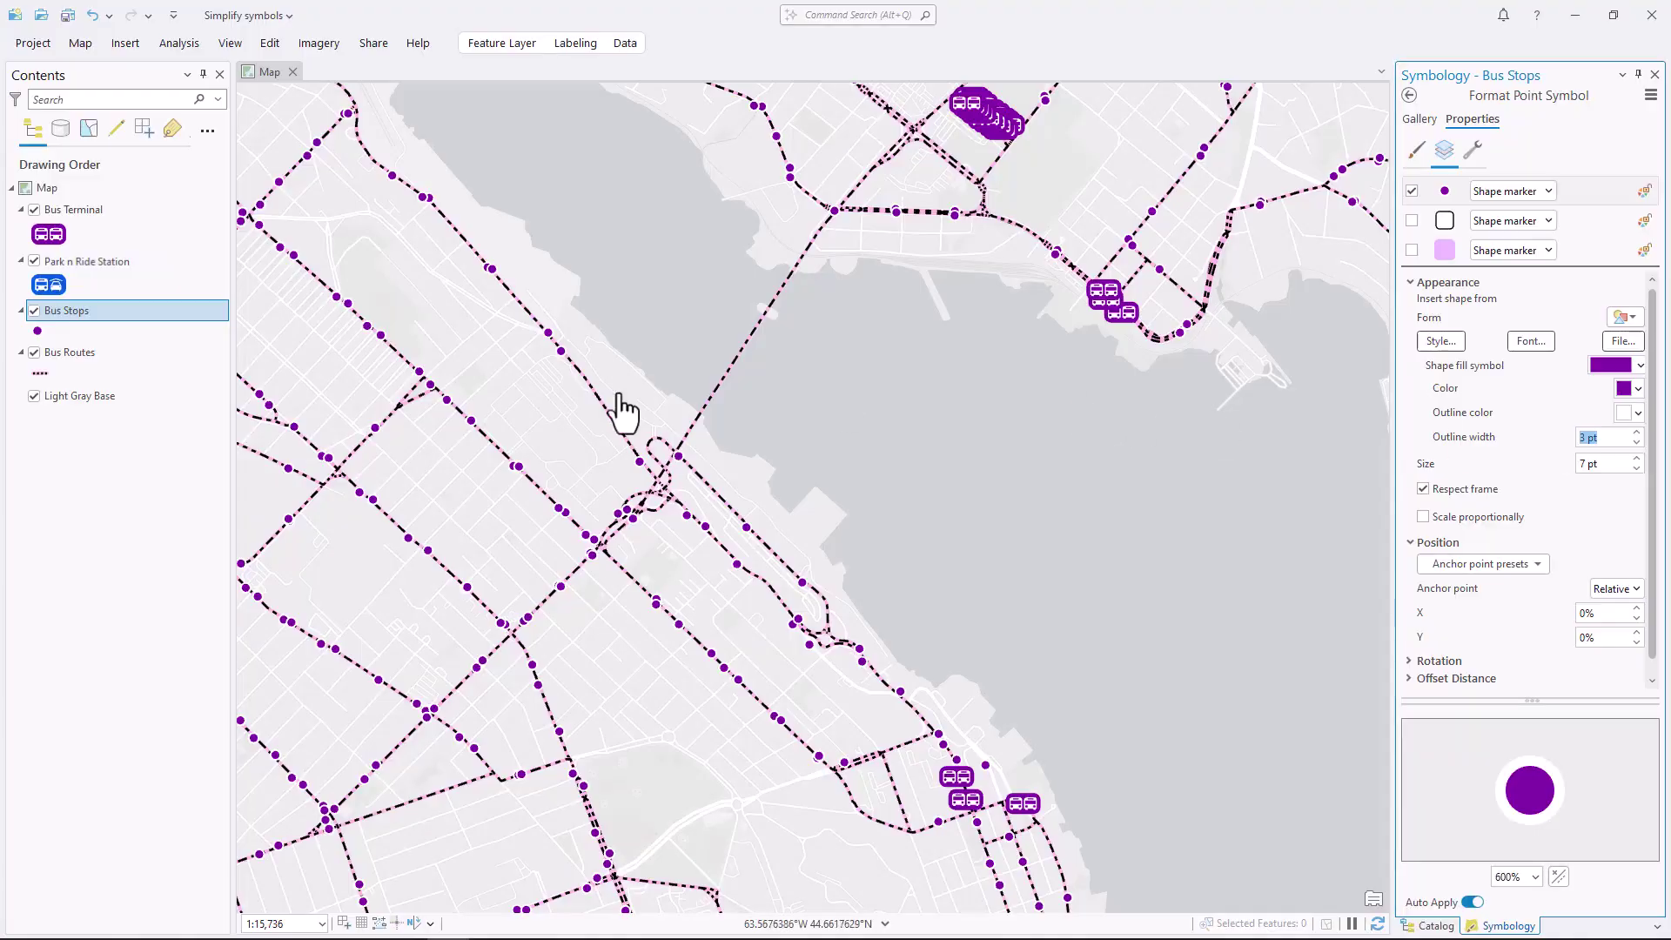
pyautogui.click(40, 373)
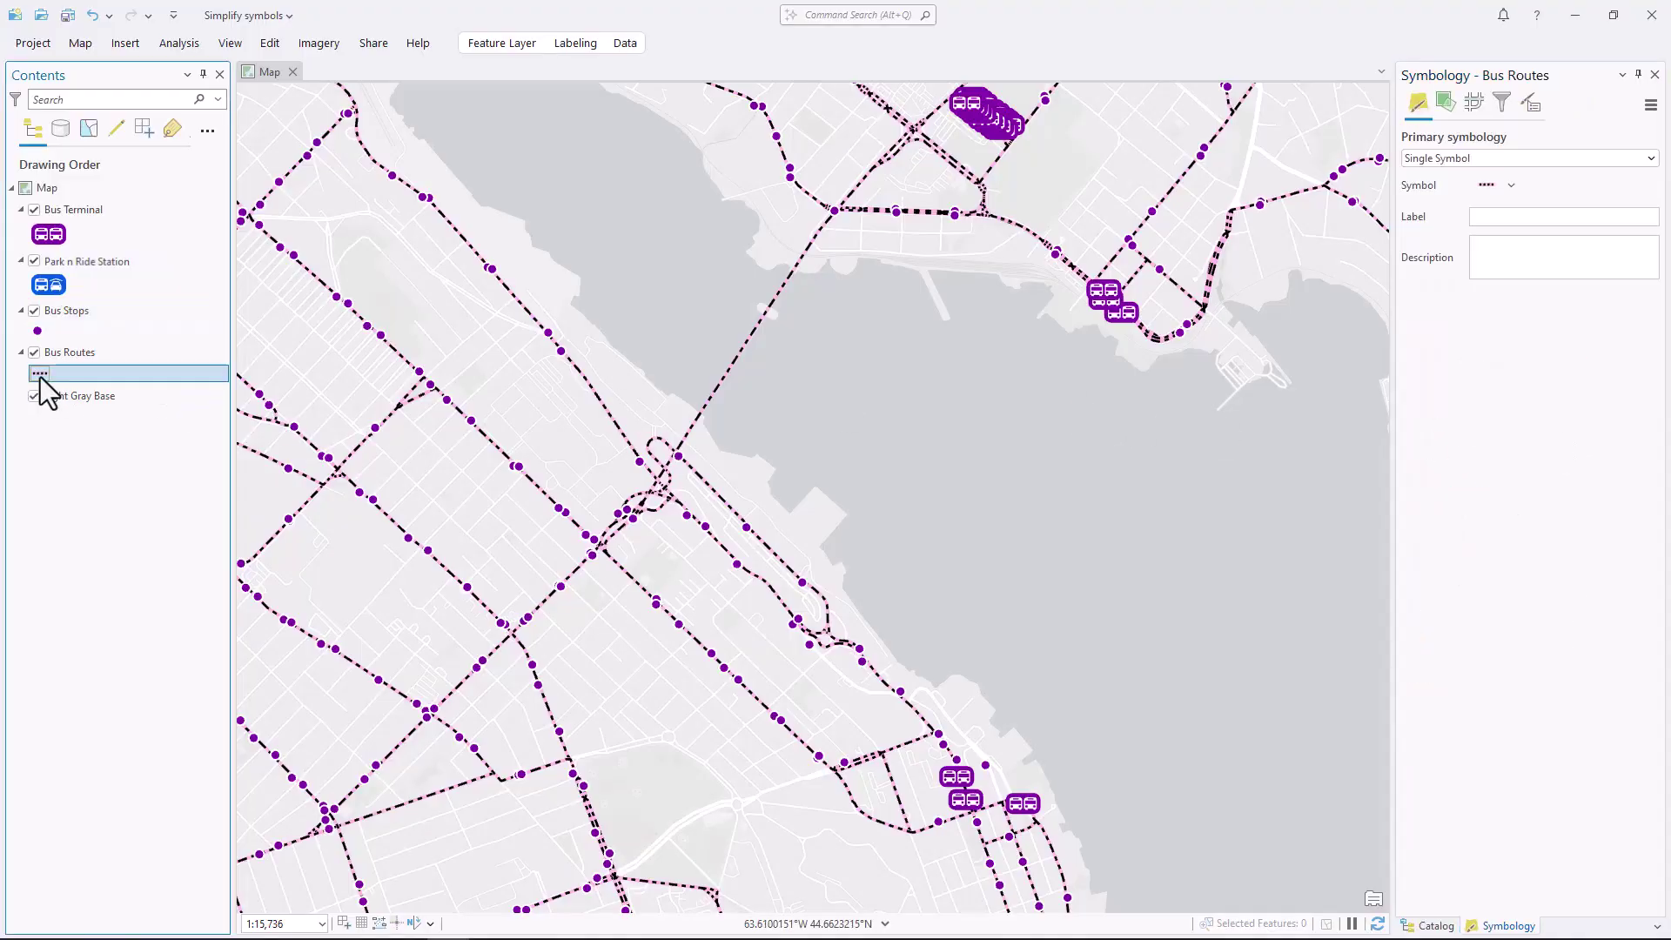
# Magnify the route line preview to 400% and hide the dashed black stroke layer.
pyautogui.click(1479, 186)
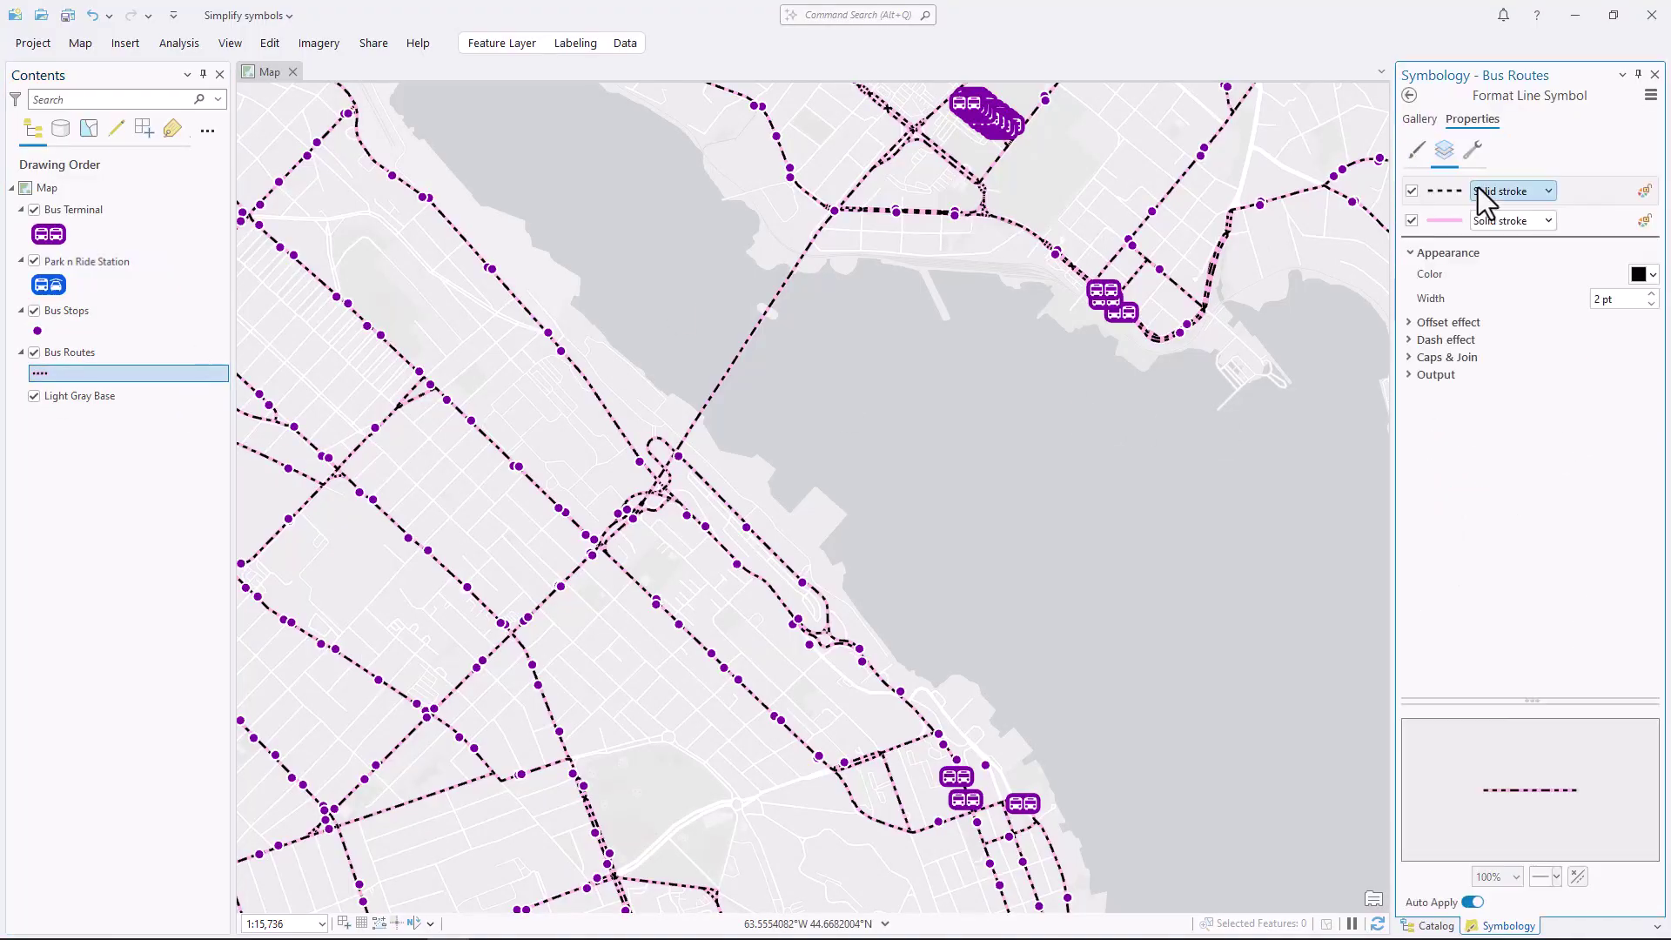
pyautogui.click(1518, 875)
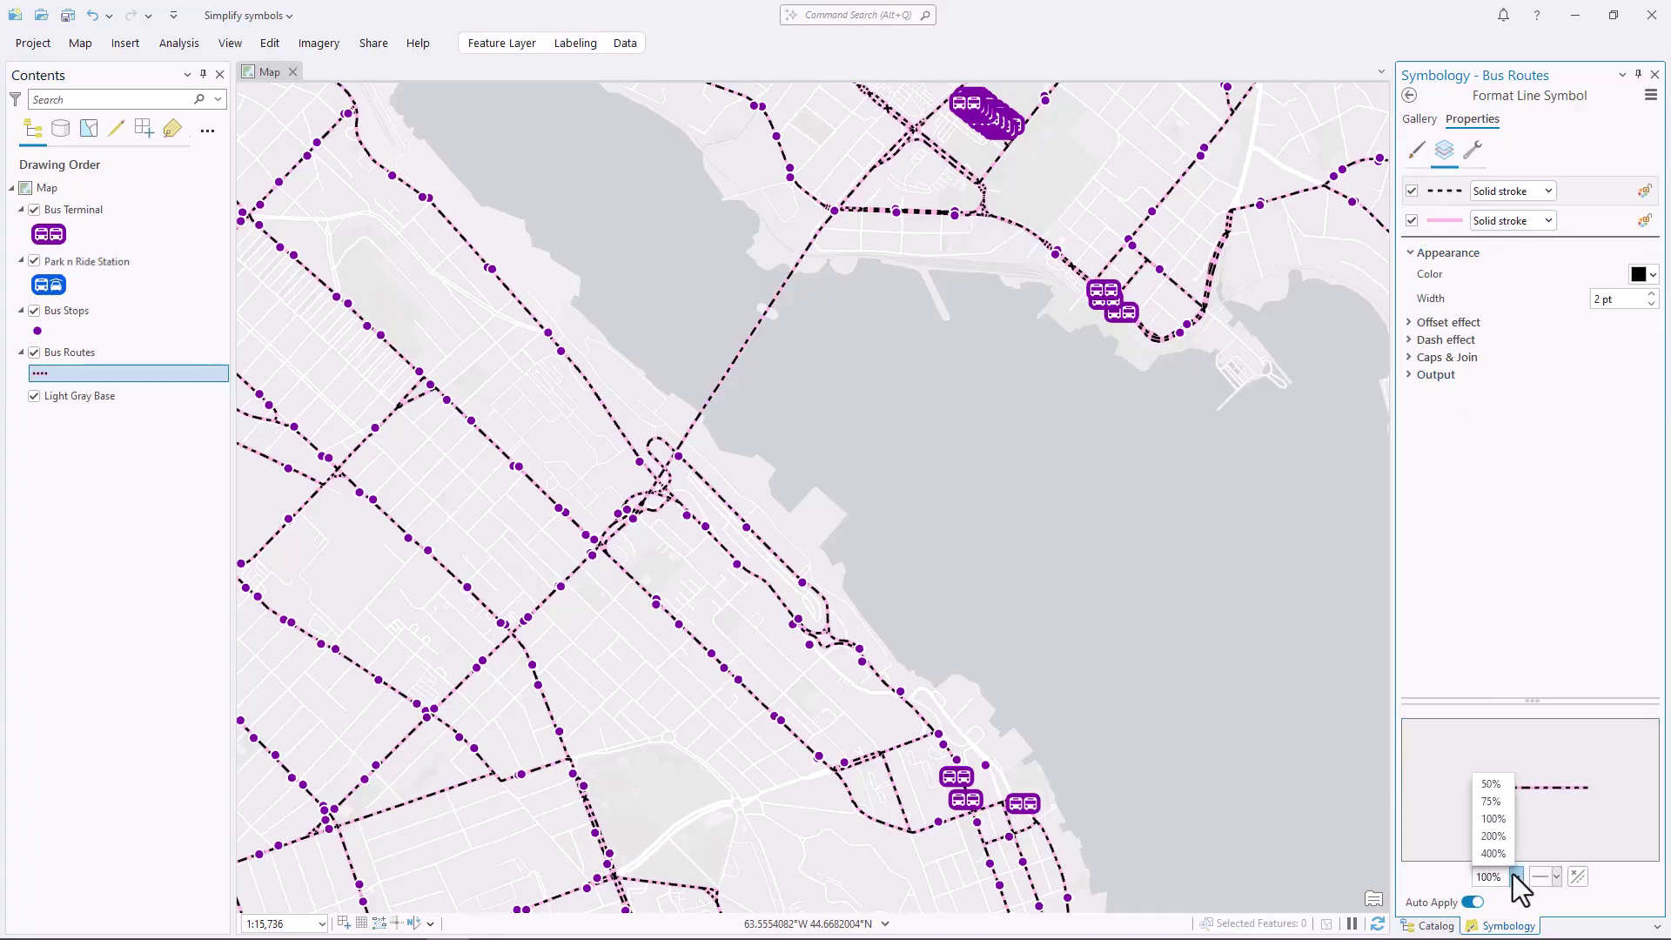
pyautogui.click(1499, 853)
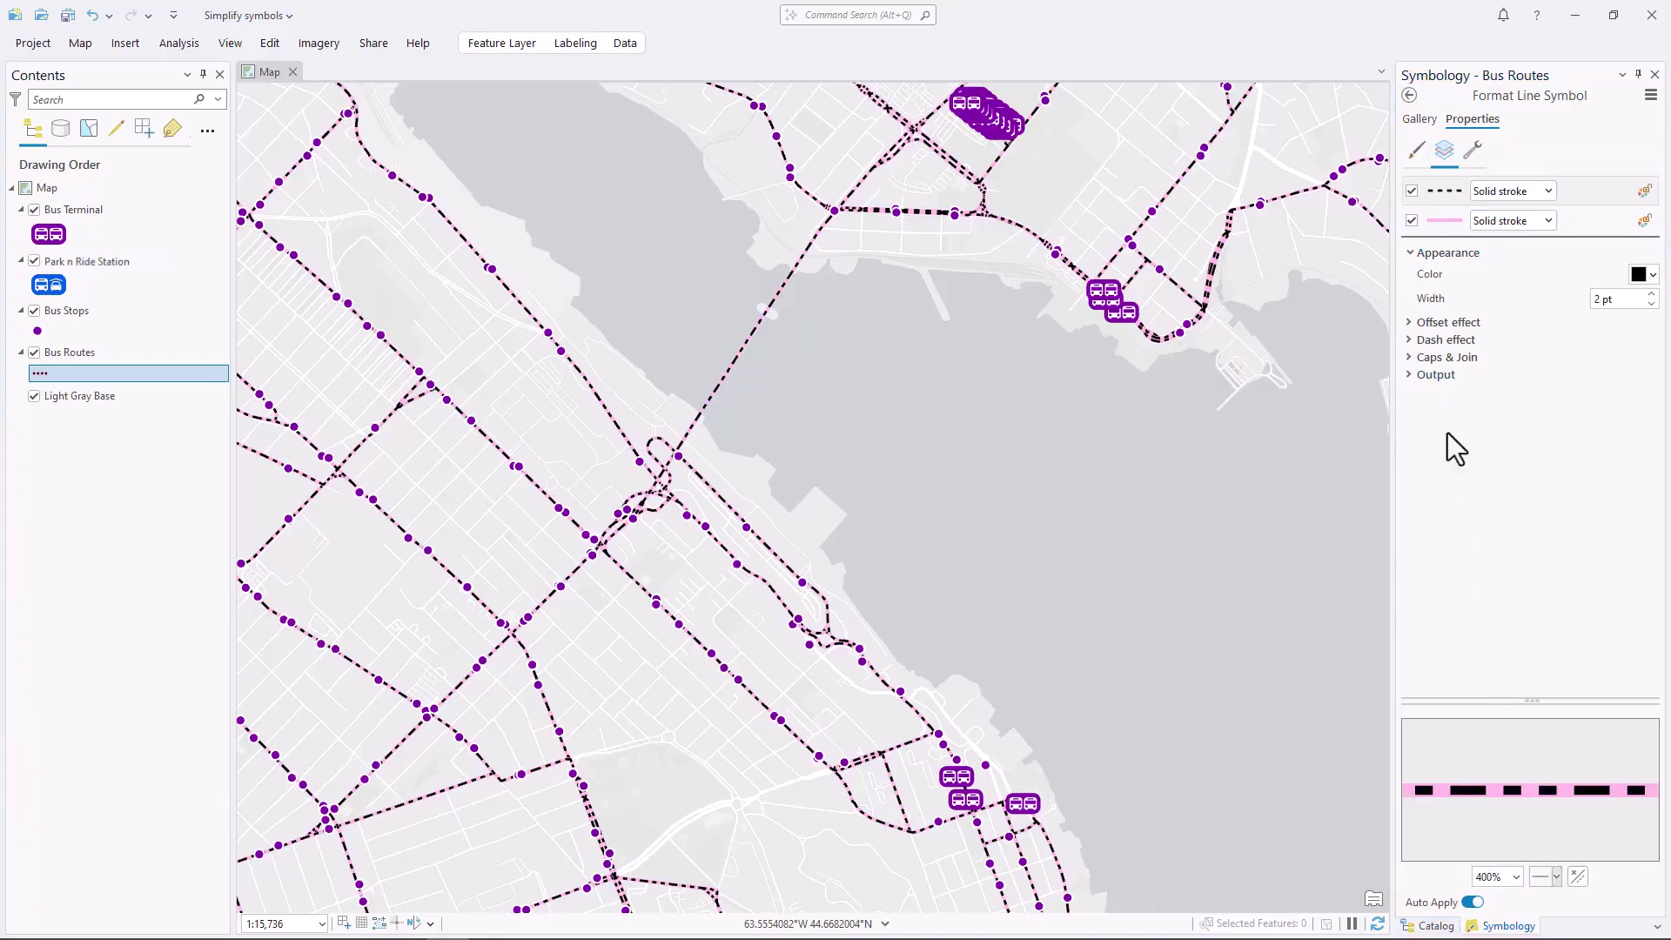
pyautogui.click(1411, 190)
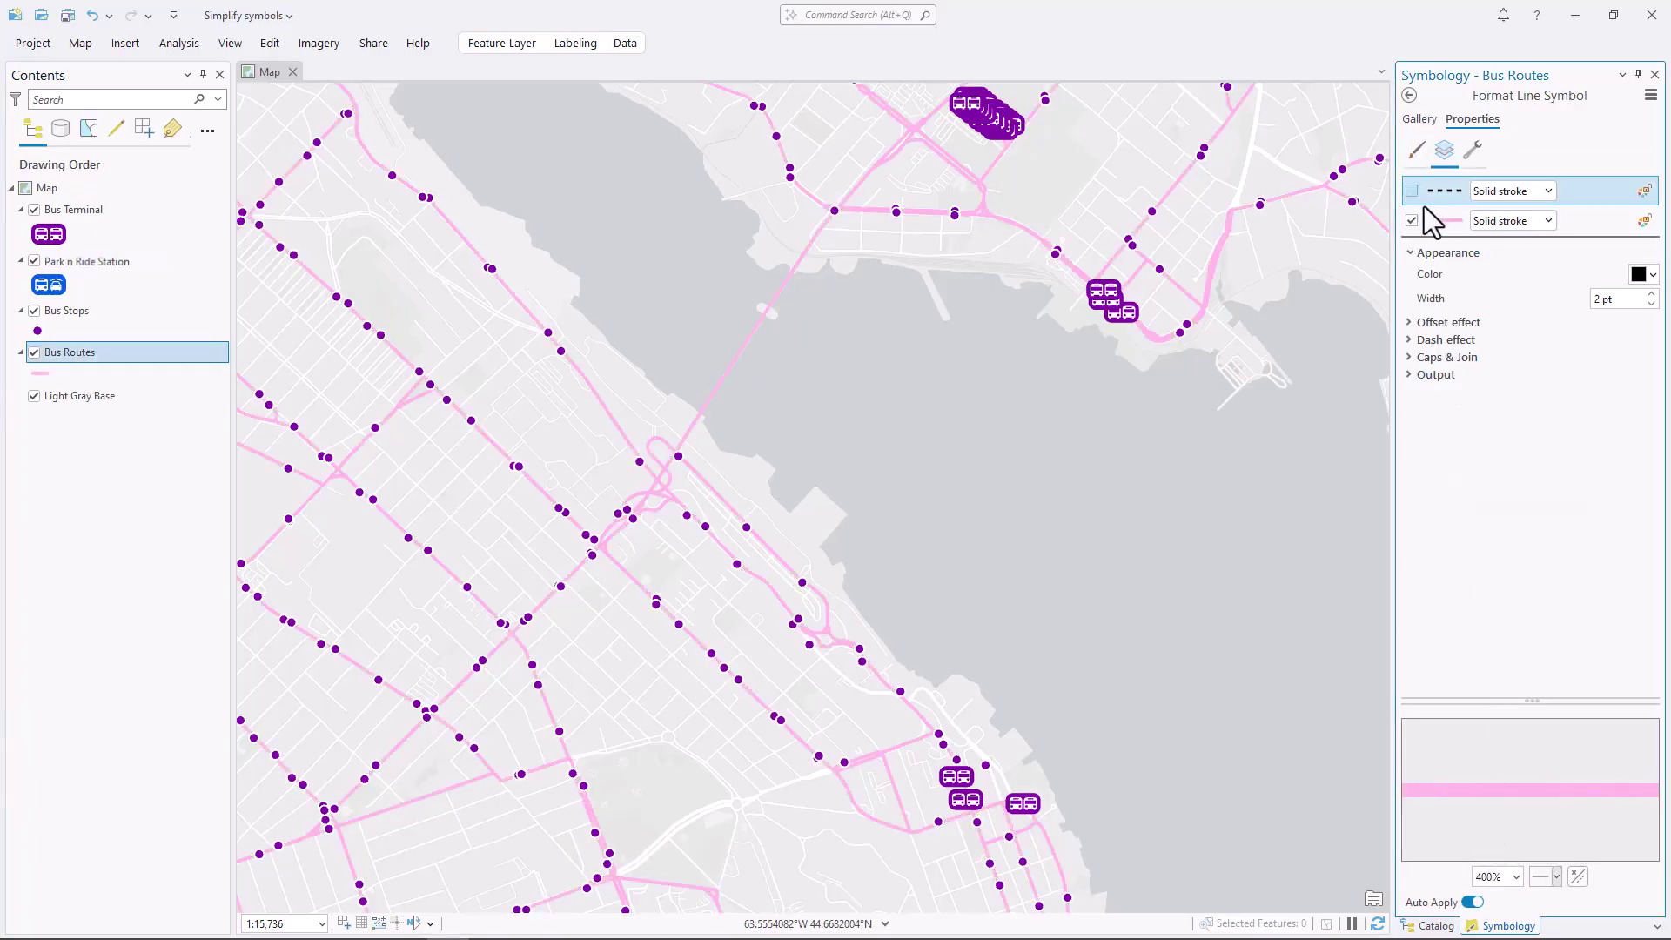
# Make the remaining route stroke dark purple and thinner, at 2 pt.
pyautogui.click(1441, 222)
pyautogui.click(1641, 275)
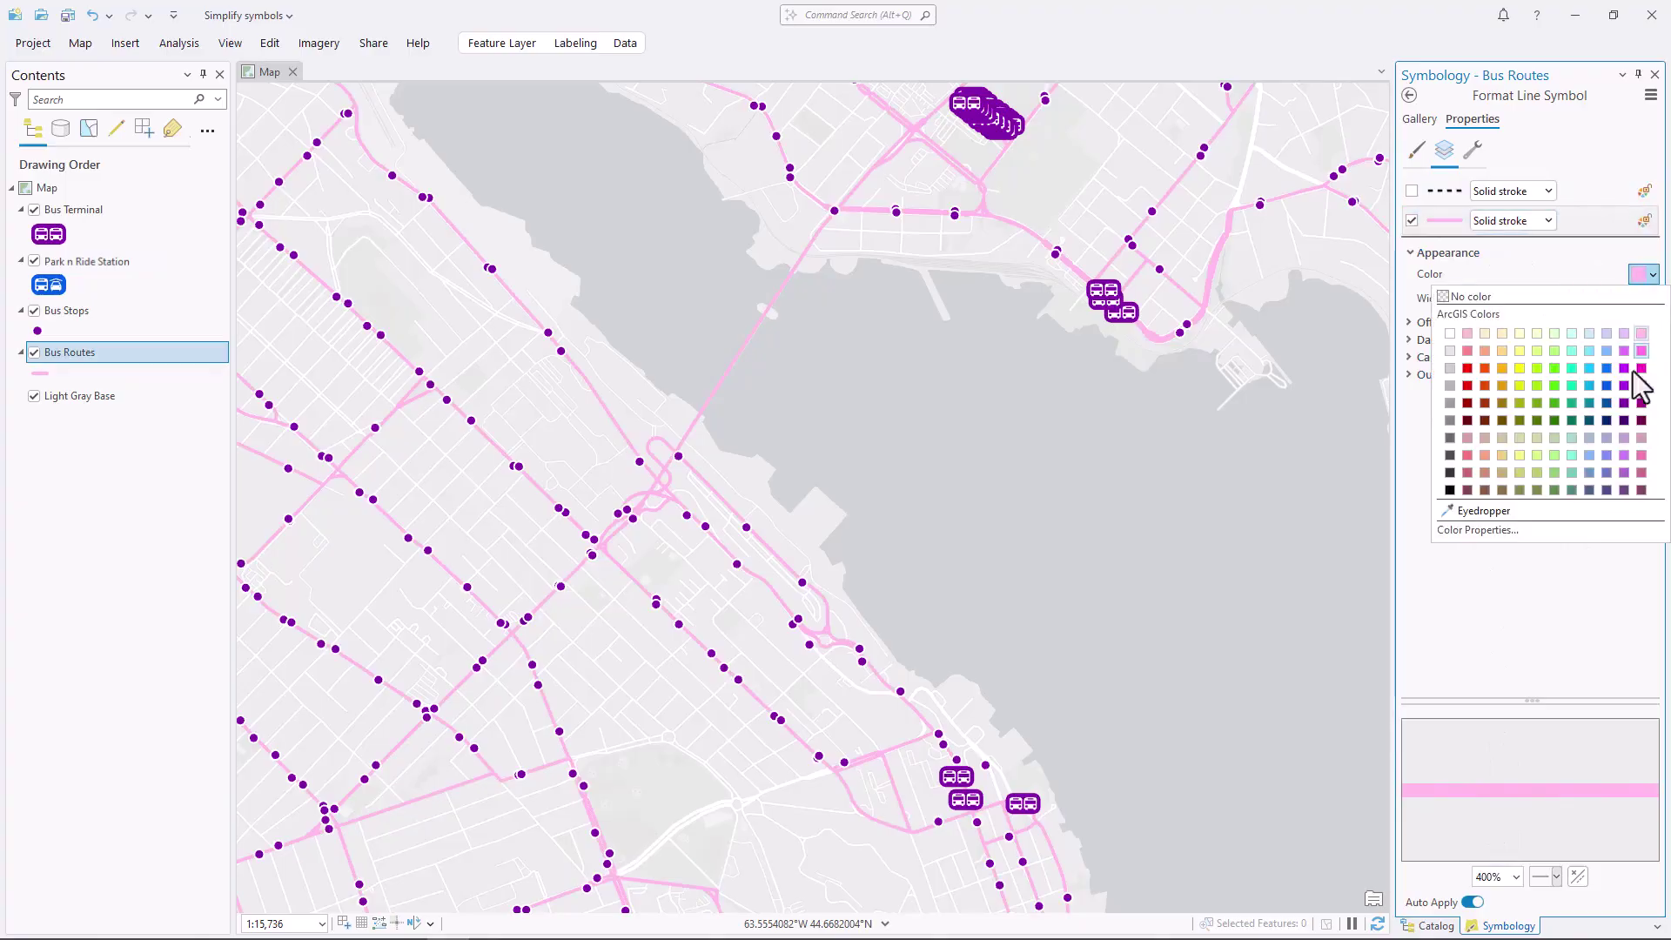
pyautogui.click(1622, 428)
pyautogui.click(1650, 304)
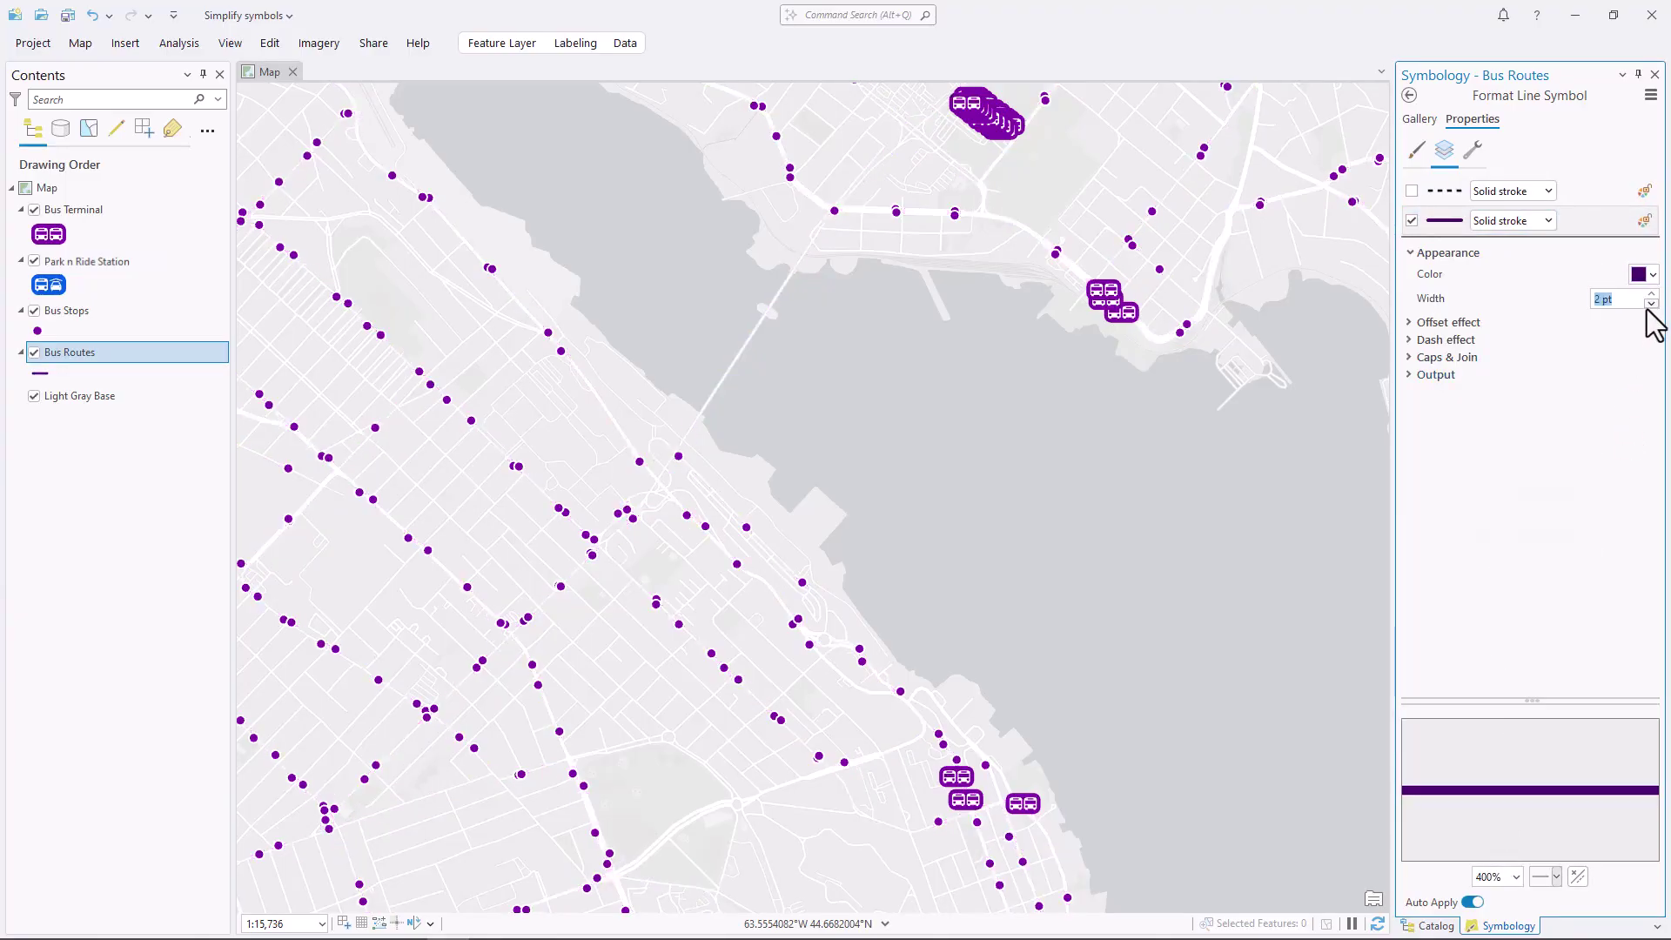